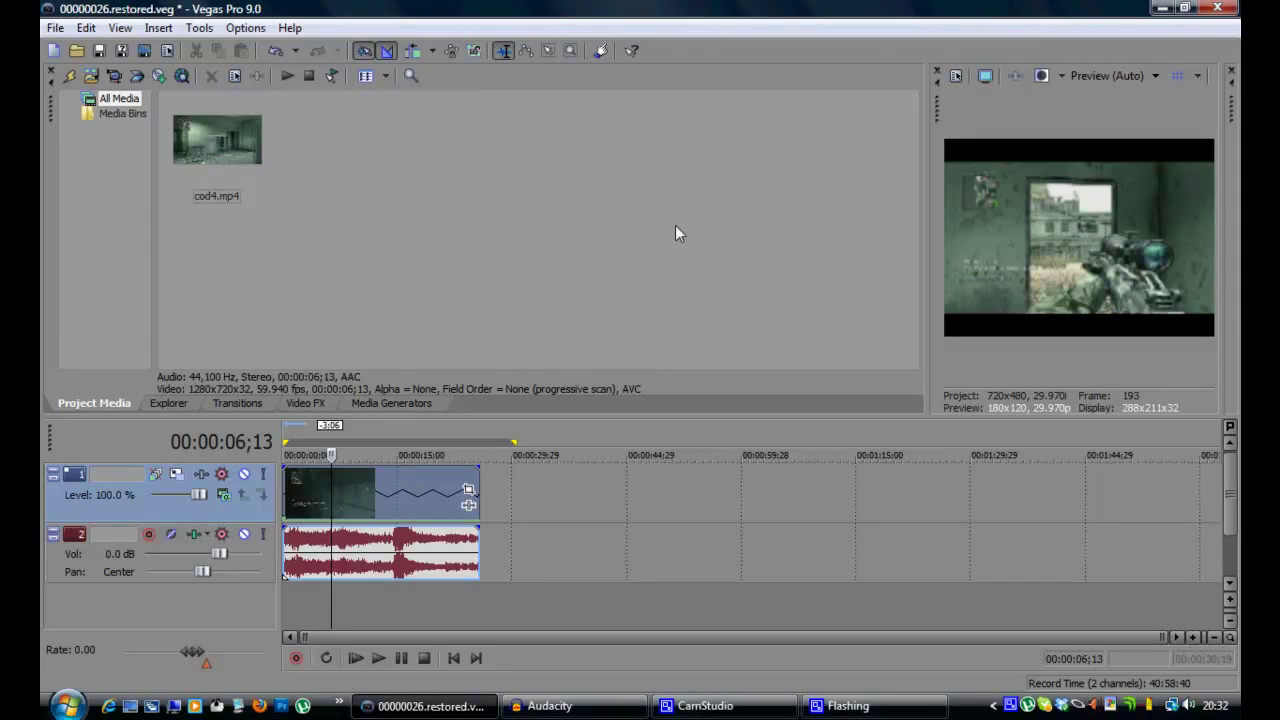
- Select the cod4 clip and delete its video and audio events from the timeline
click(407, 490)
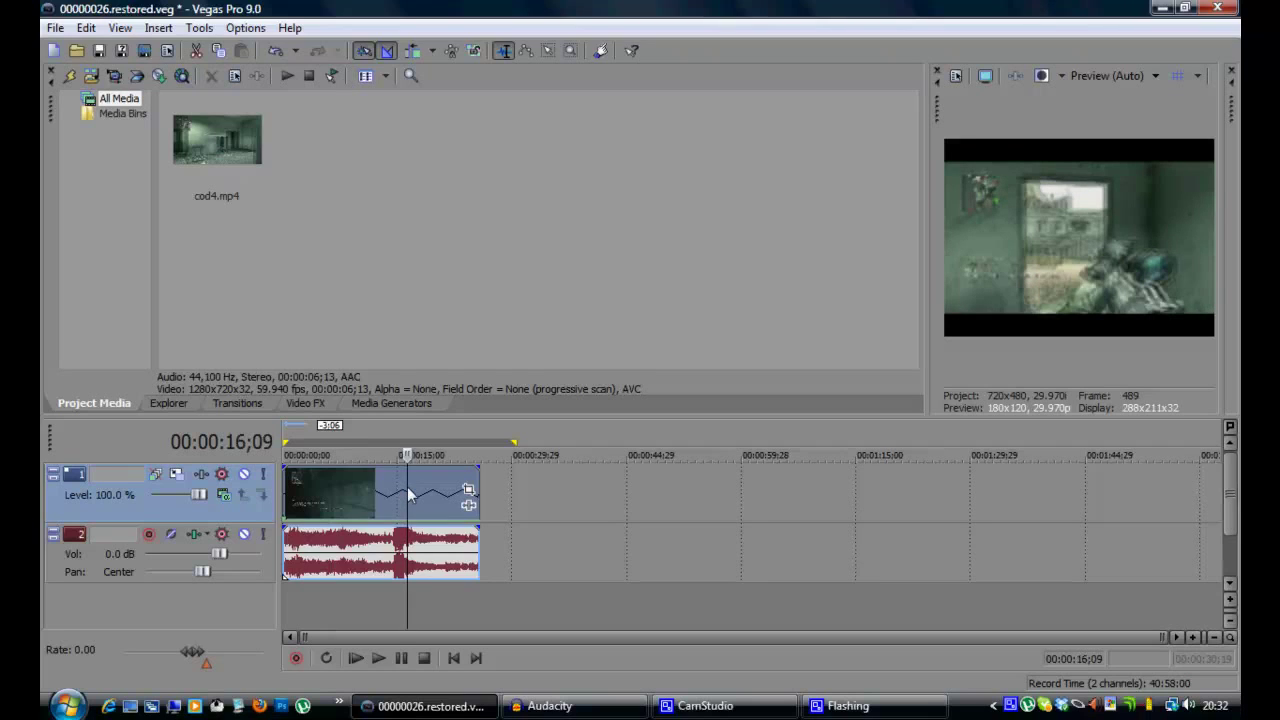
key(Delete)
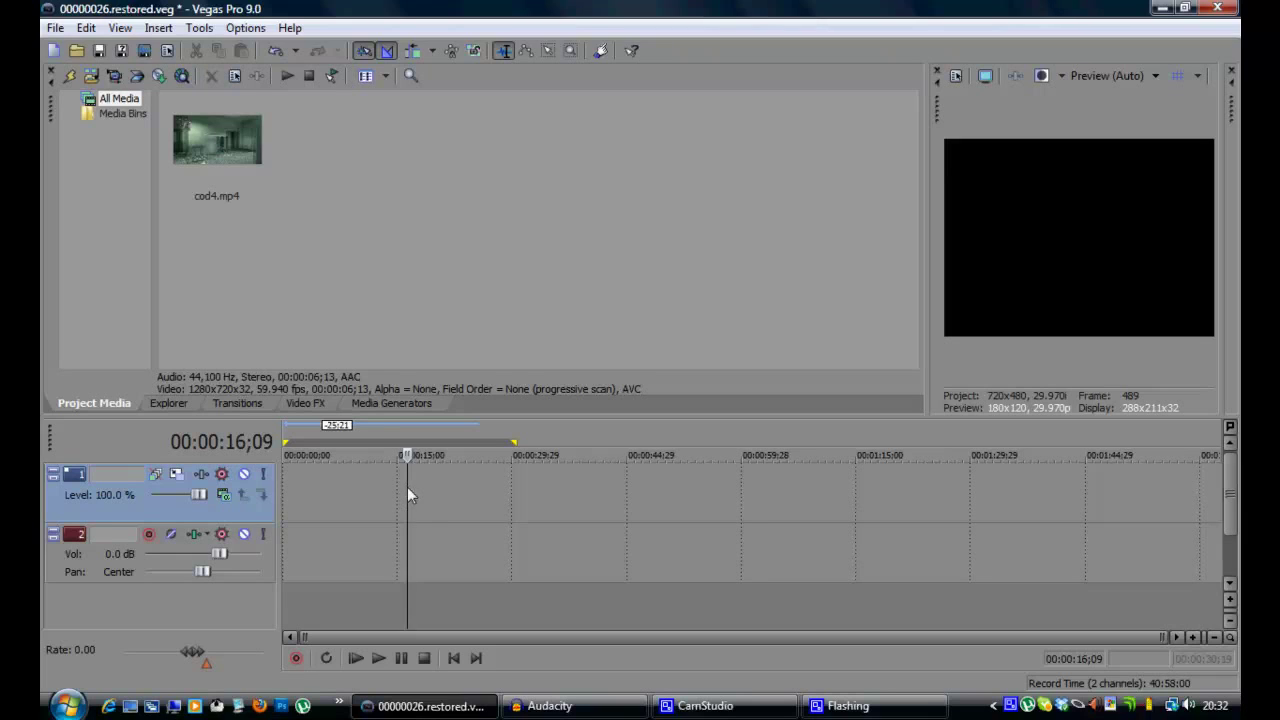
- Place cod4.mp4 at the start of the timeline and stretch the clip longer
drag(228, 150, 293, 491)
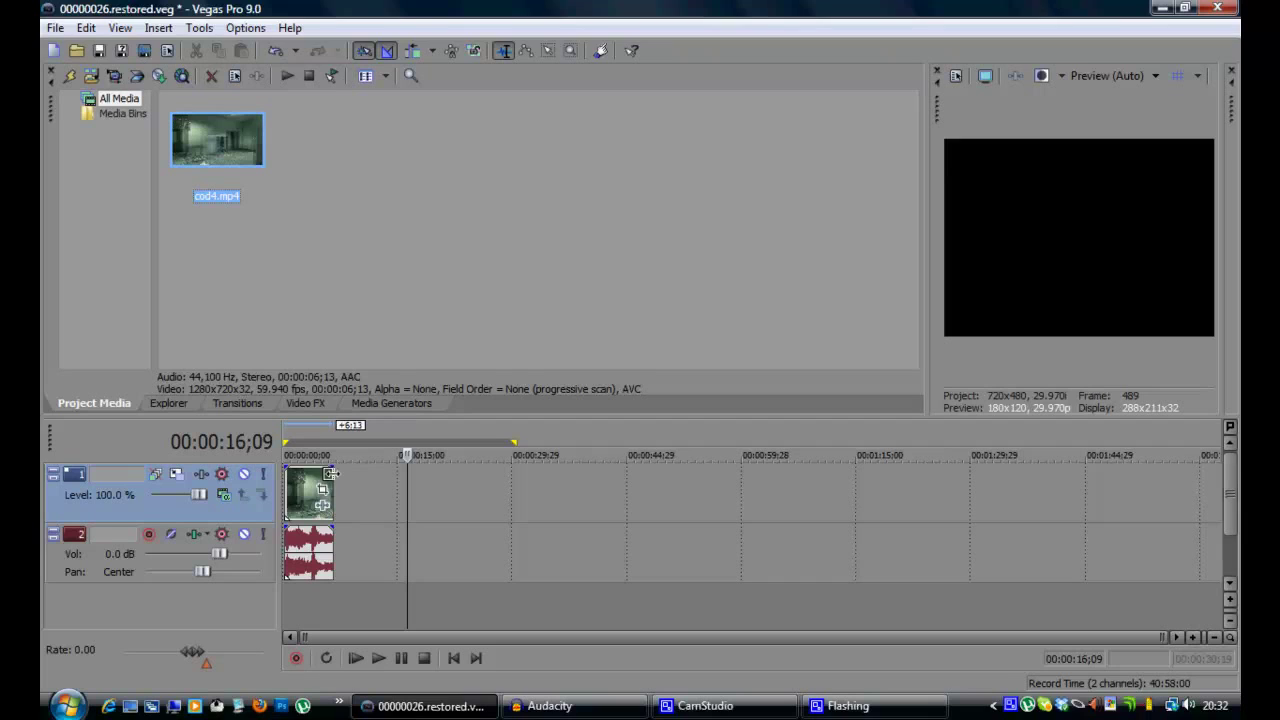
click(333, 484)
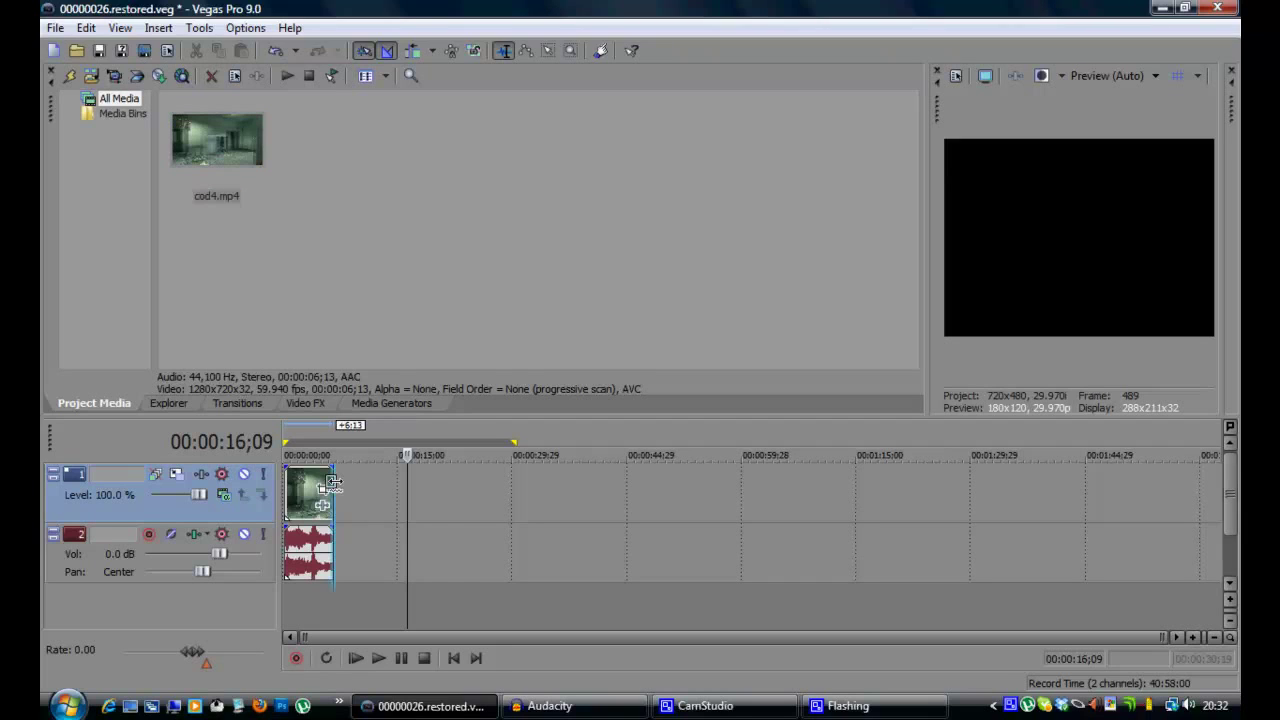
drag(333, 484, 480, 486)
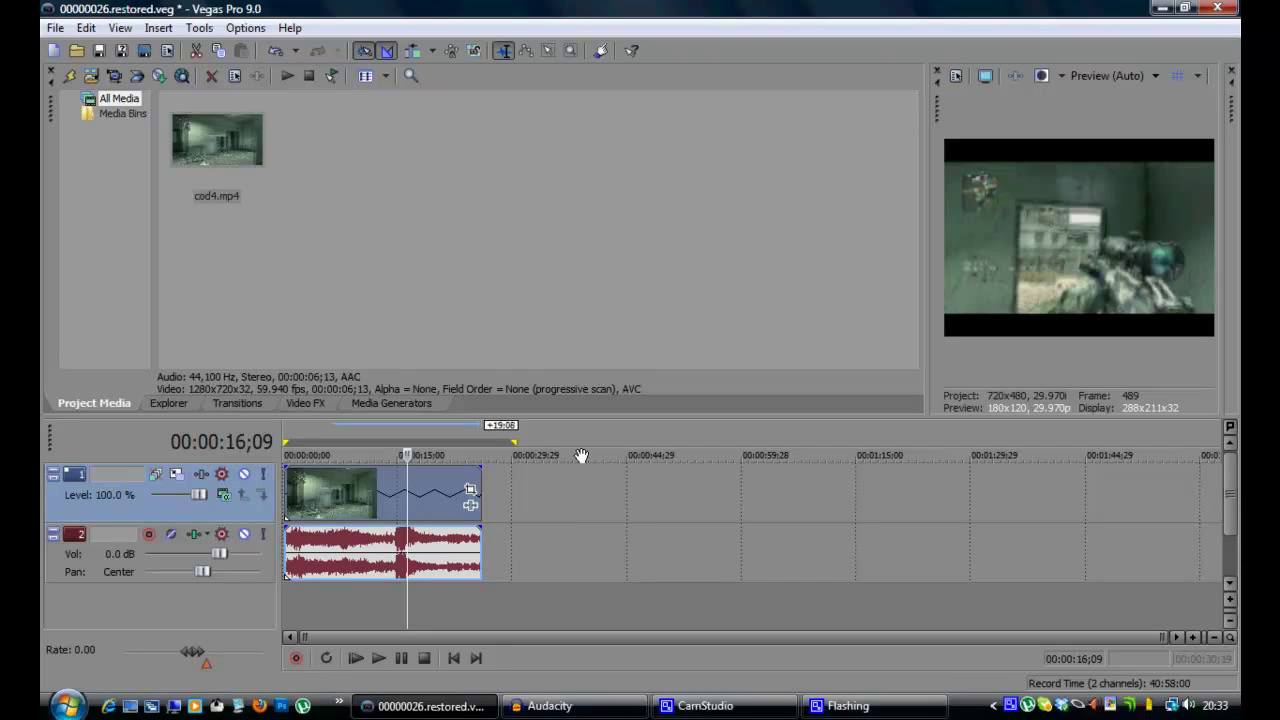
- Add a velocity envelope to the video event and raise it to 300%
right_click(367, 477)
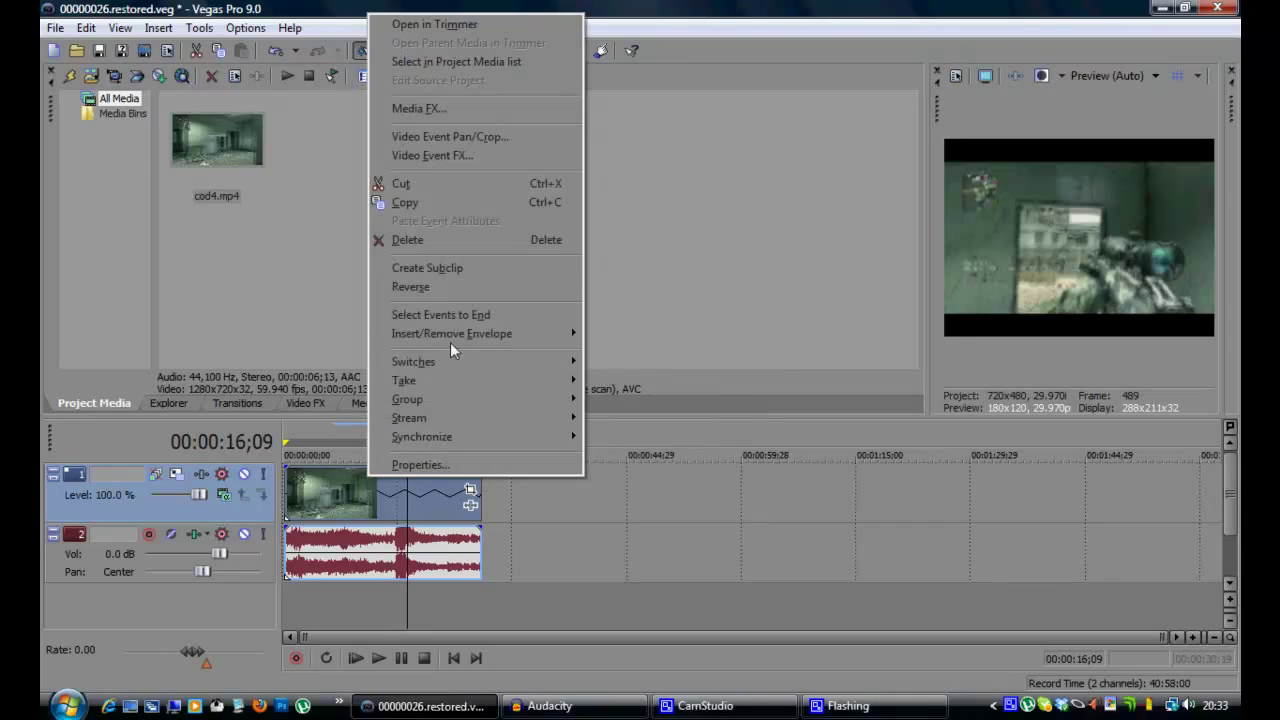
mouse_move(452, 334)
click(605, 337)
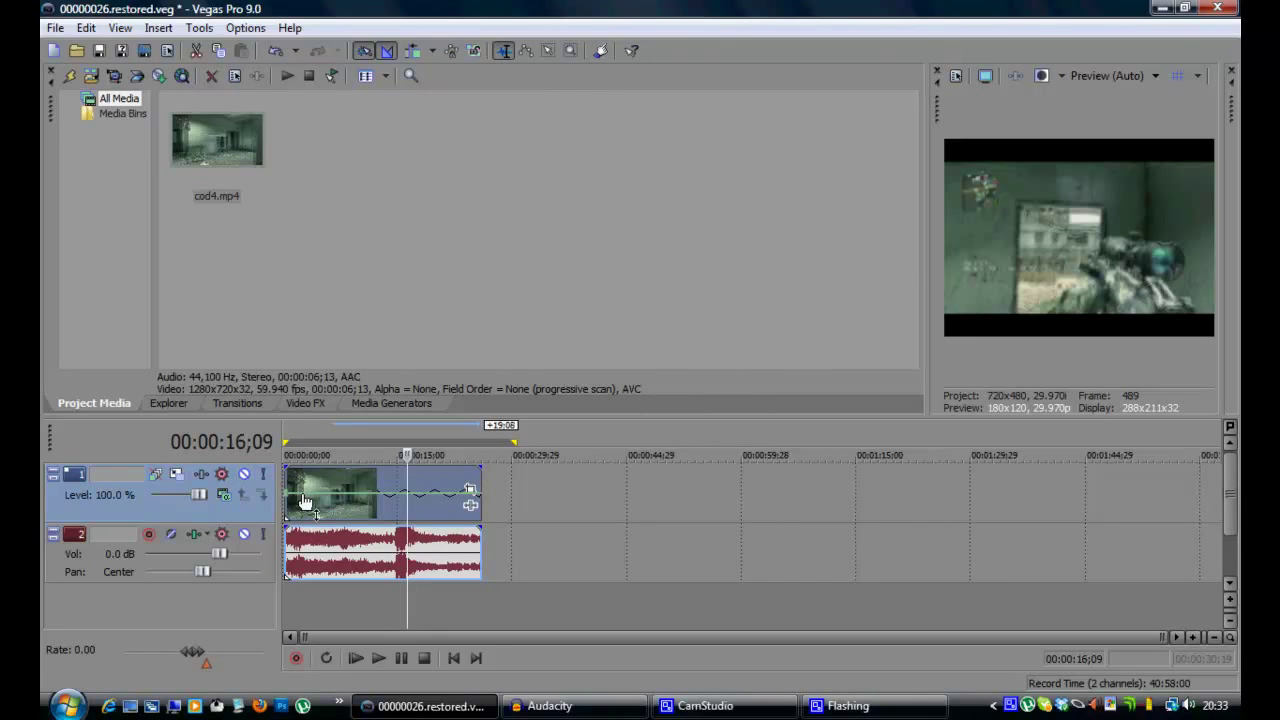
mouse_move(306, 494)
mouse_down()
mouse_move(308, 473)
mouse_move(305, 512)
mouse_move(311, 452)
mouse_move(337, 515)
mouse_move(304, 532)
mouse_move(355, 509)
mouse_move(325, 511)
mouse_up()
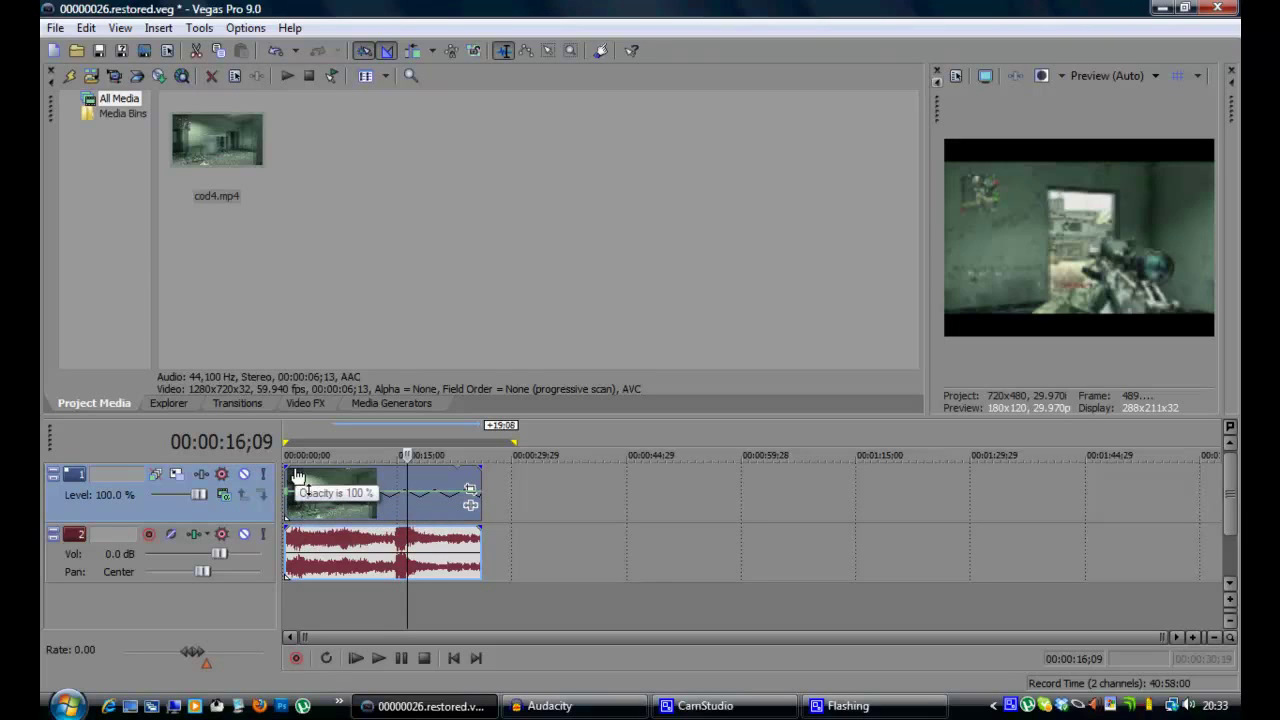
- Select the cod4 clip and pick Saturation Adjust in the Video FX list
right_click(327, 462)
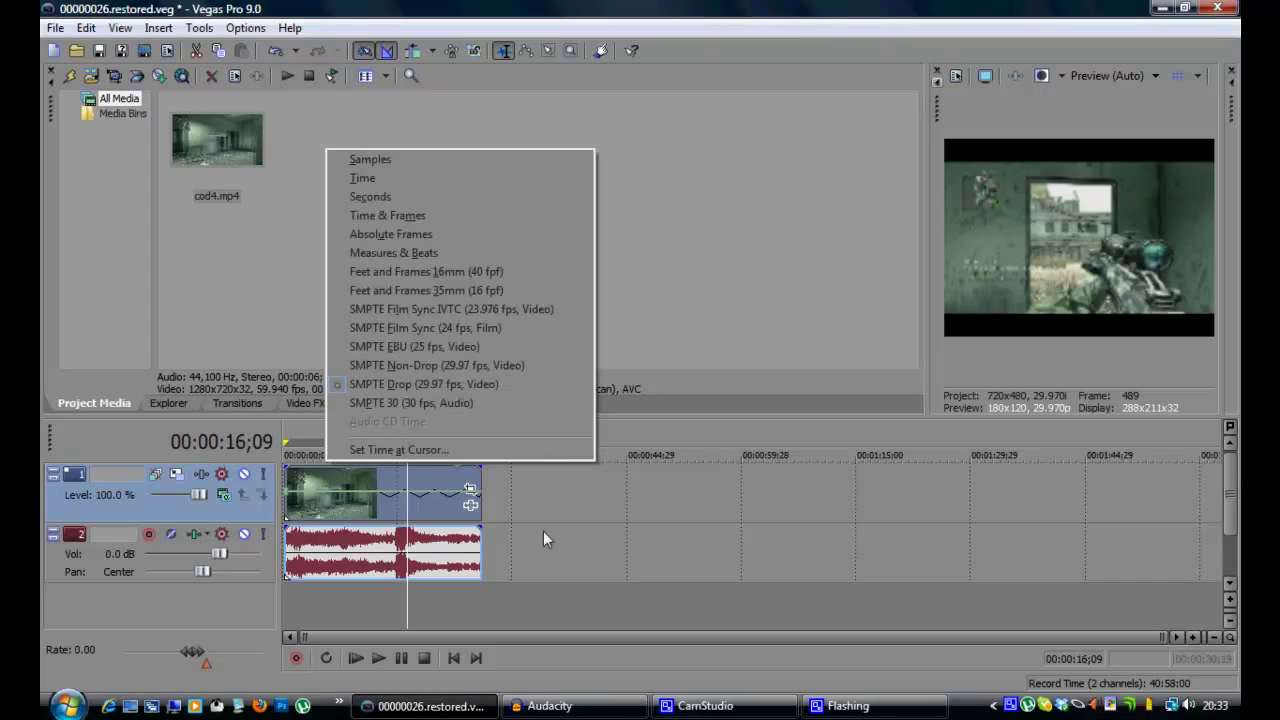
click(580, 504)
click(580, 504)
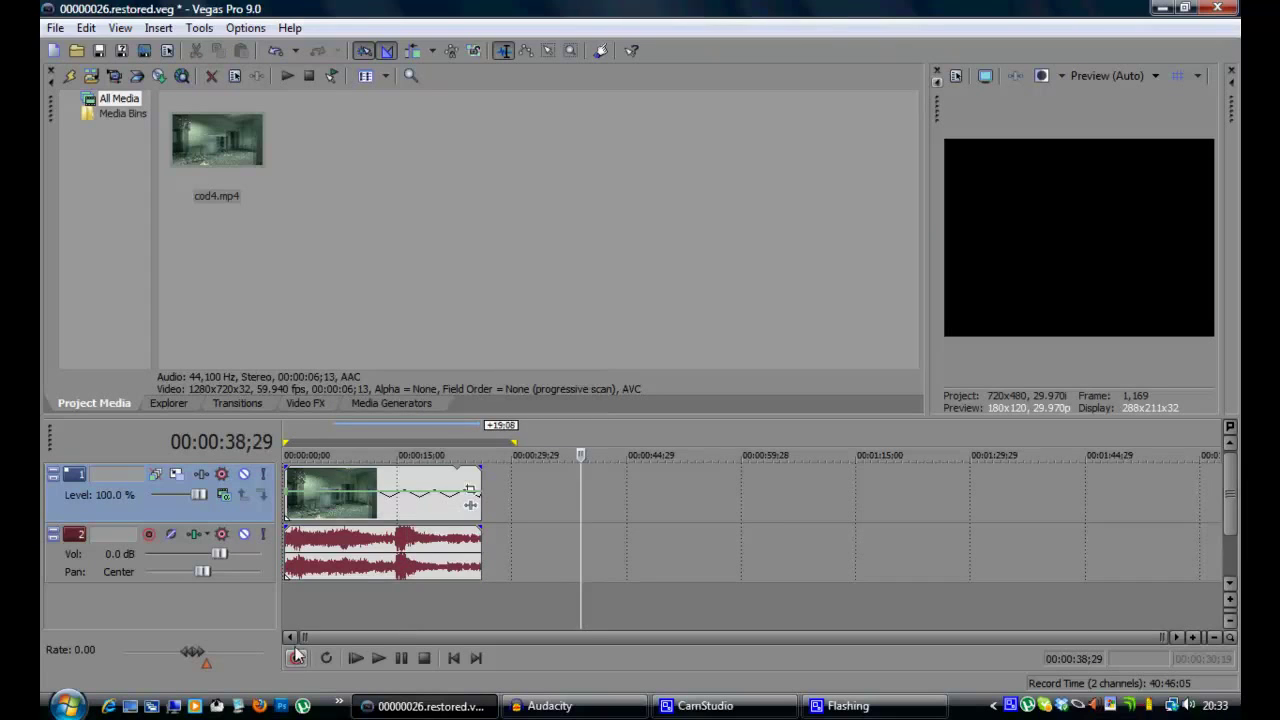
click(315, 401)
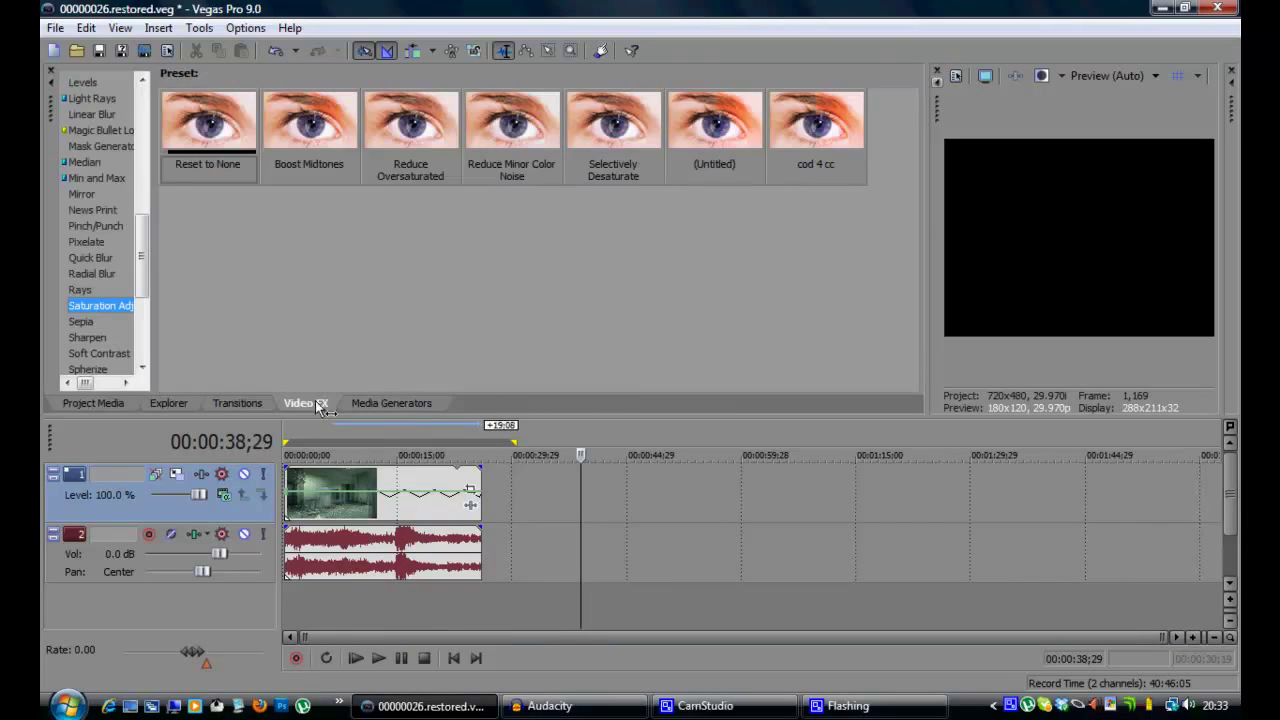
click(364, 473)
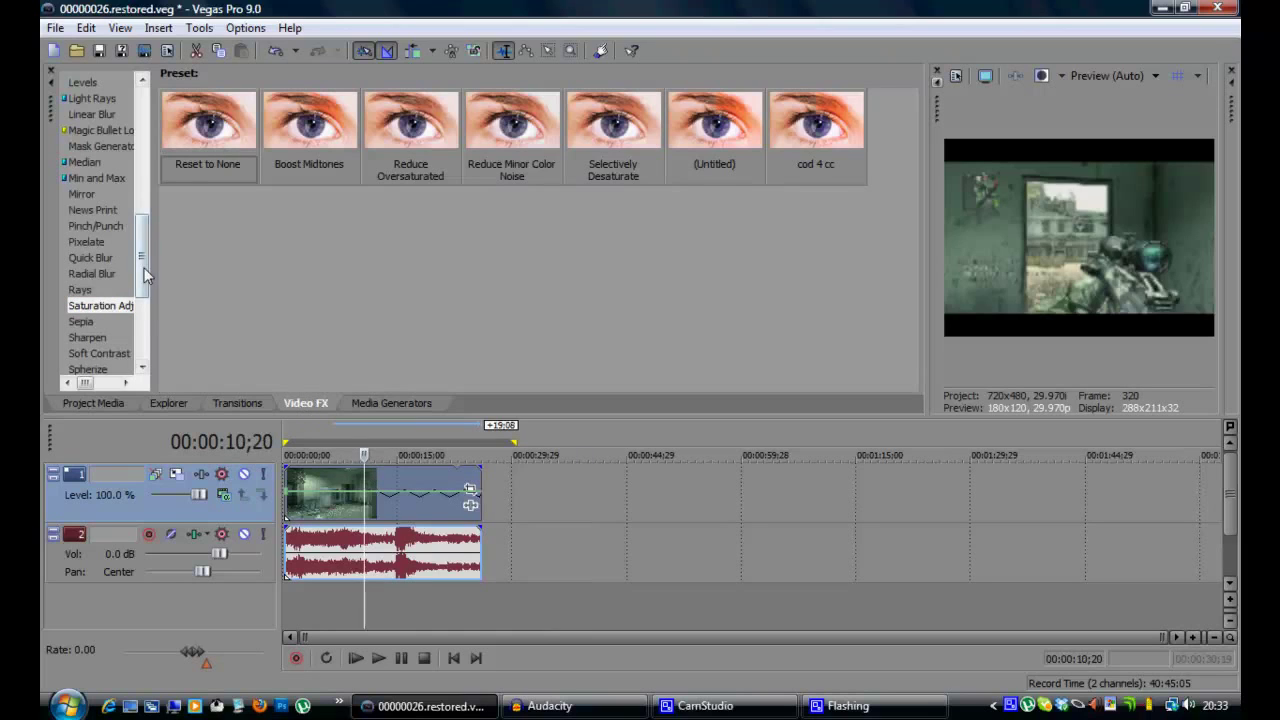
scroll(143, 270, down, 1)
click(108, 288)
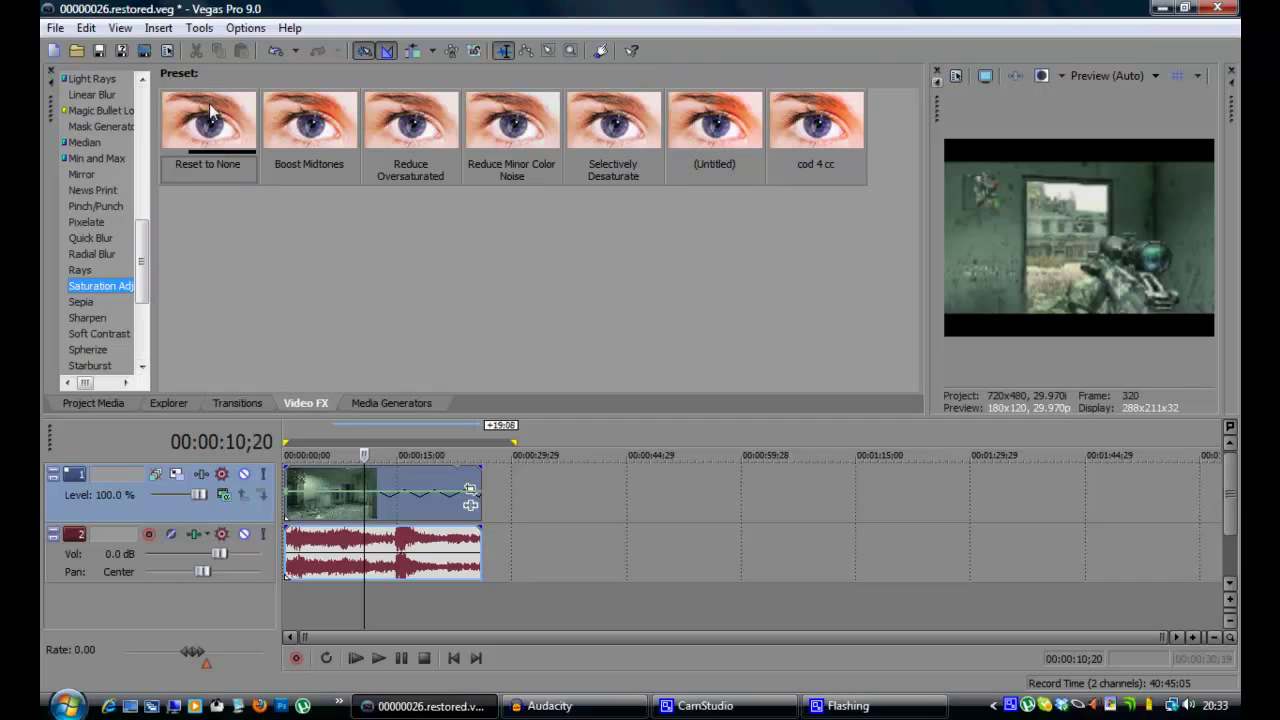
- Apply Saturation Adjust to the clip and choose the 'cod 4 cc' preset
drag(218, 105, 343, 505)
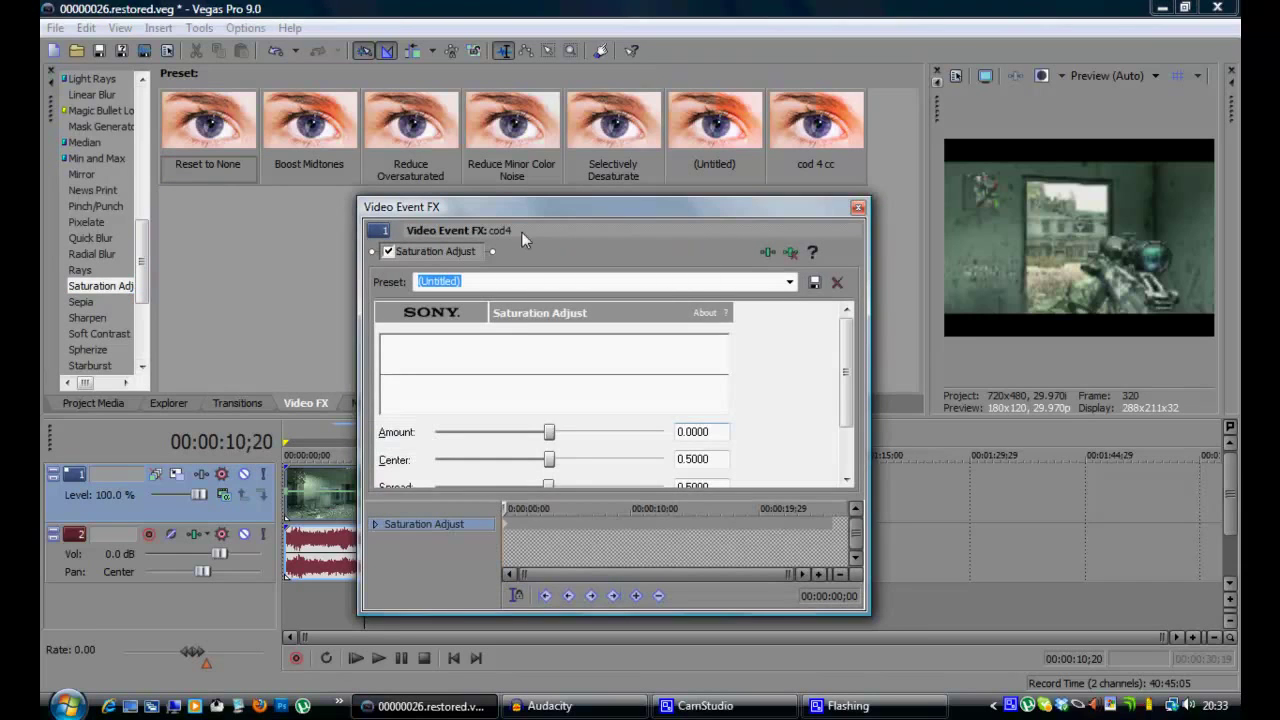
click(789, 282)
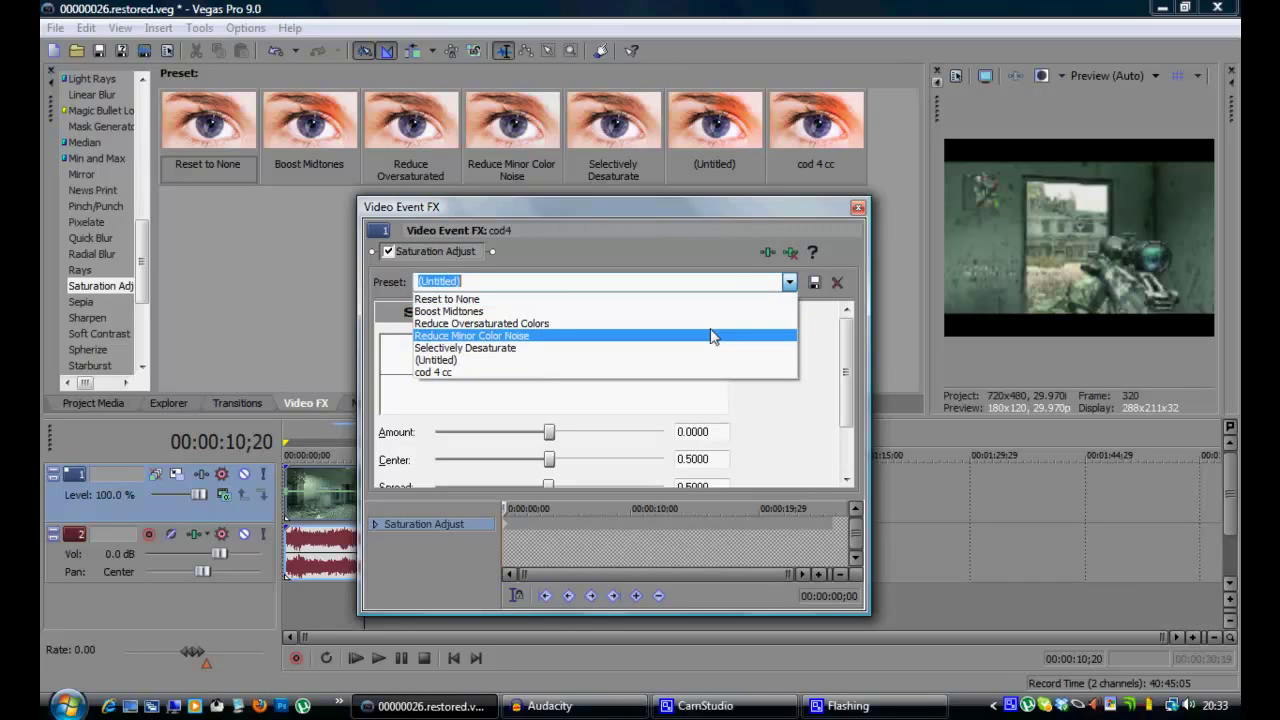
click(789, 282)
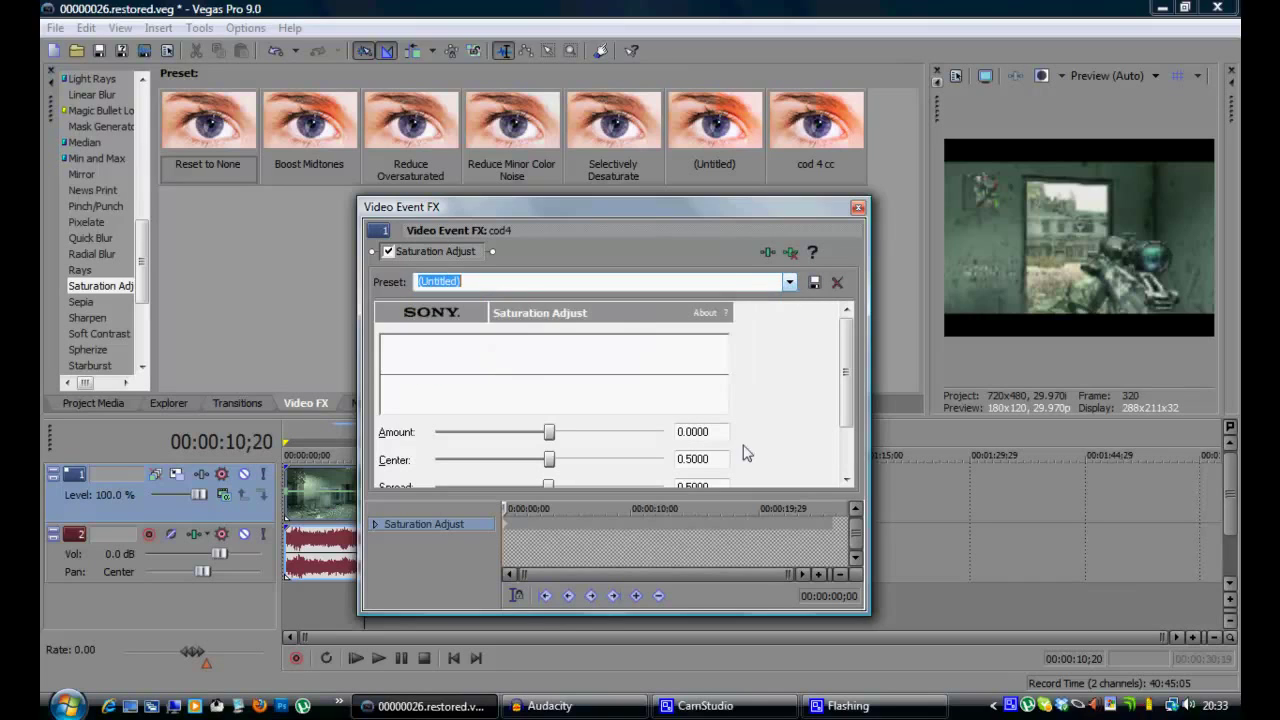
click(789, 282)
click(556, 380)
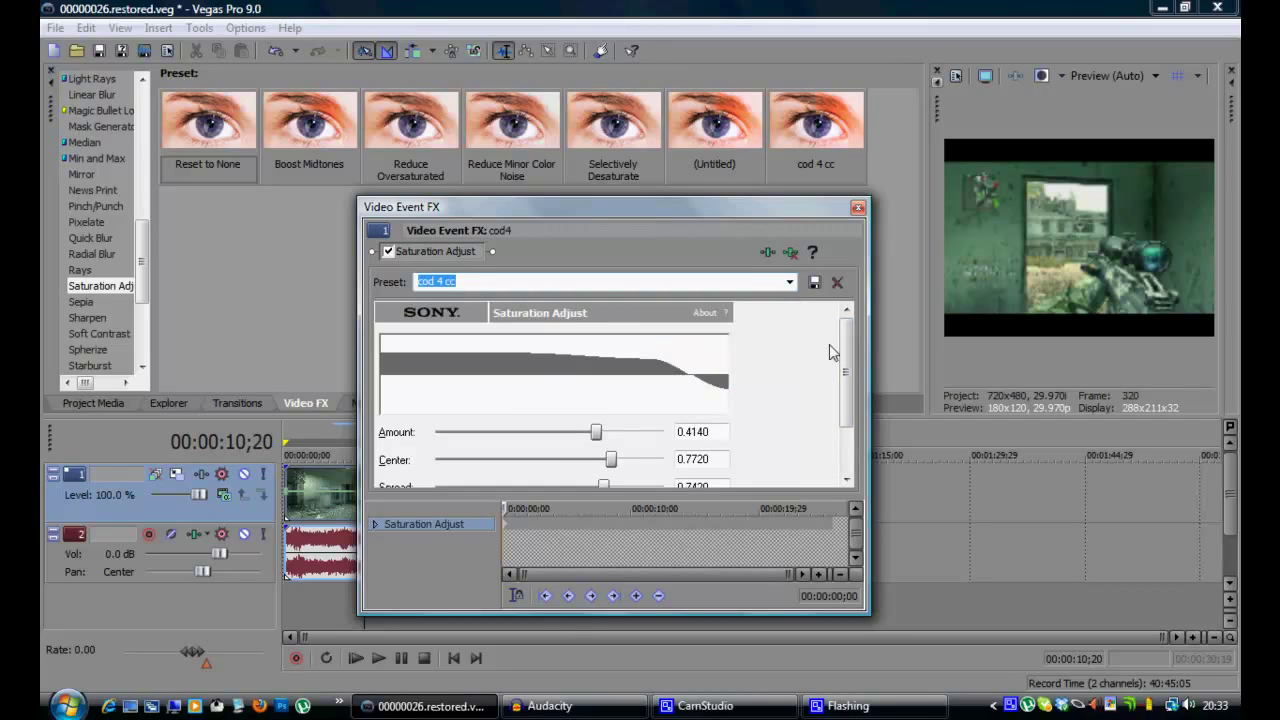
drag(846, 358, 852, 390)
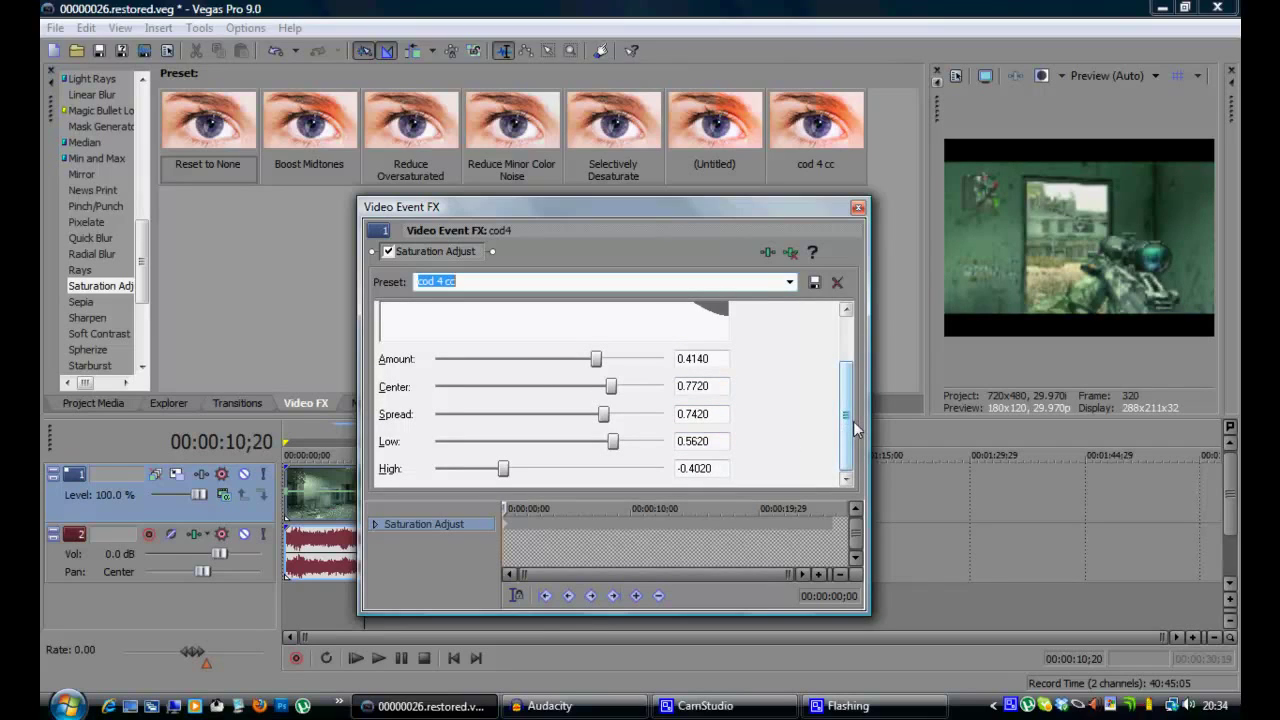
drag(853, 421, 852, 330)
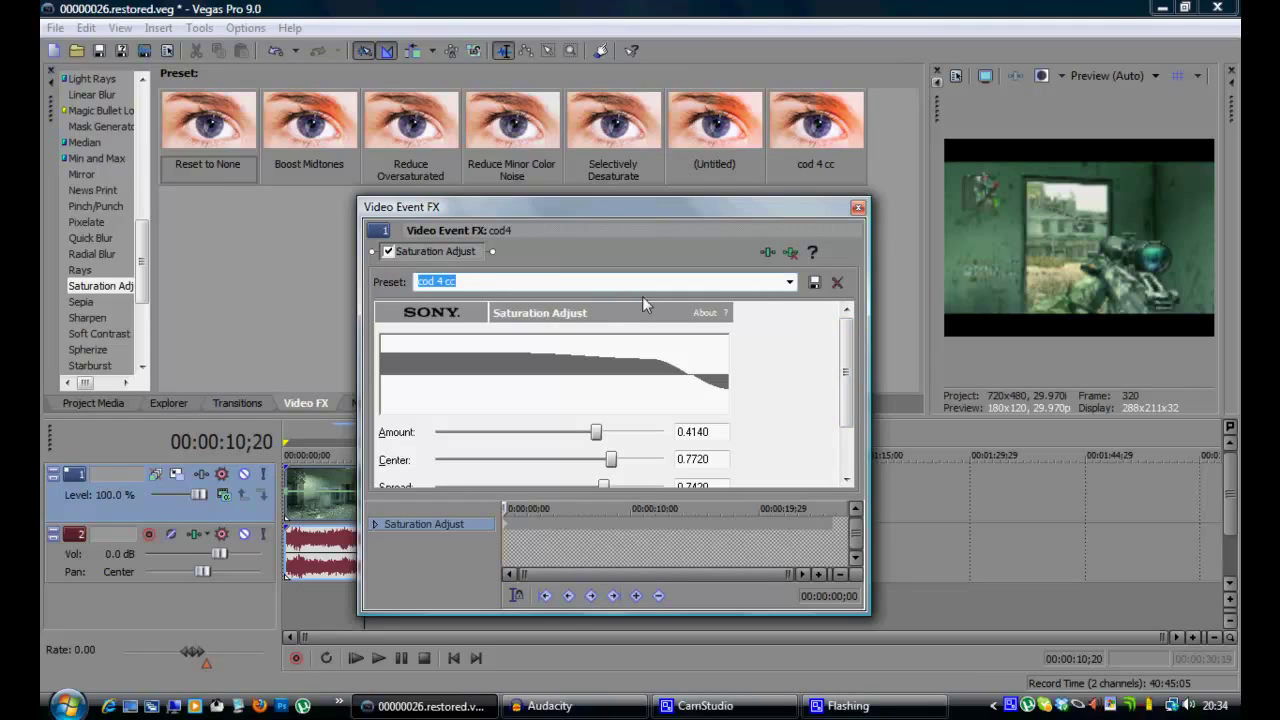
click(789, 282)
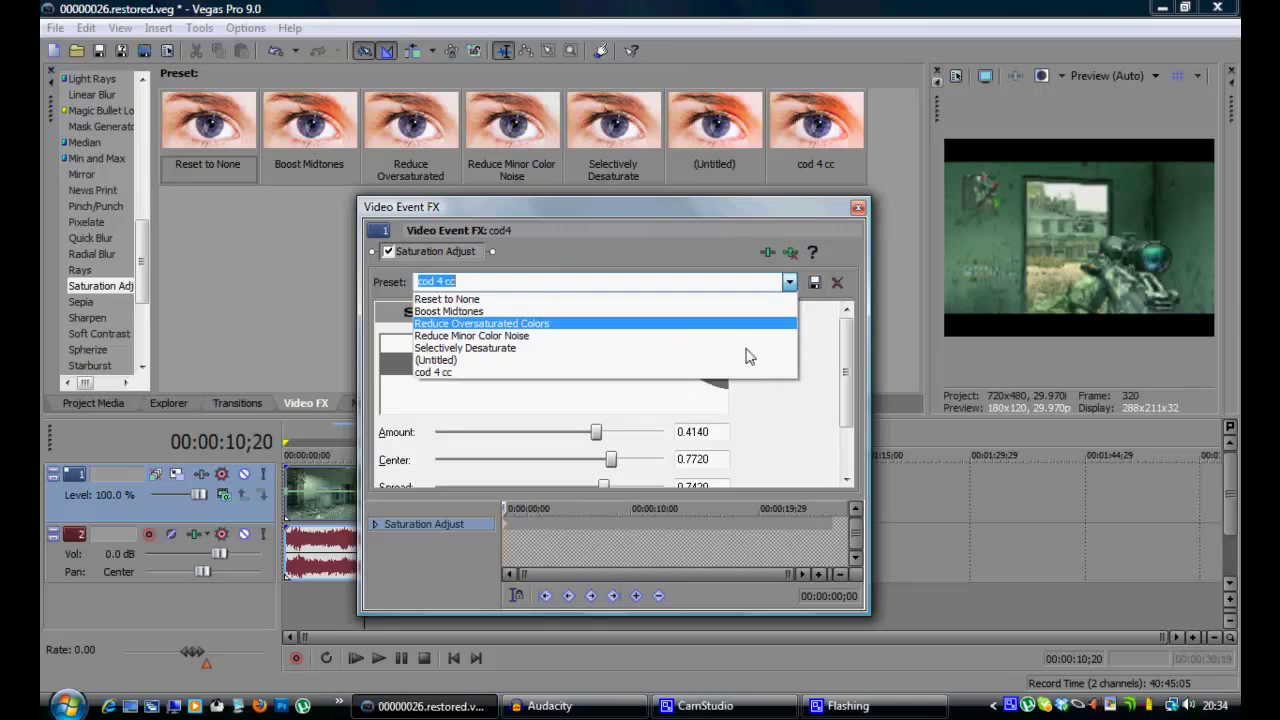
click(787, 282)
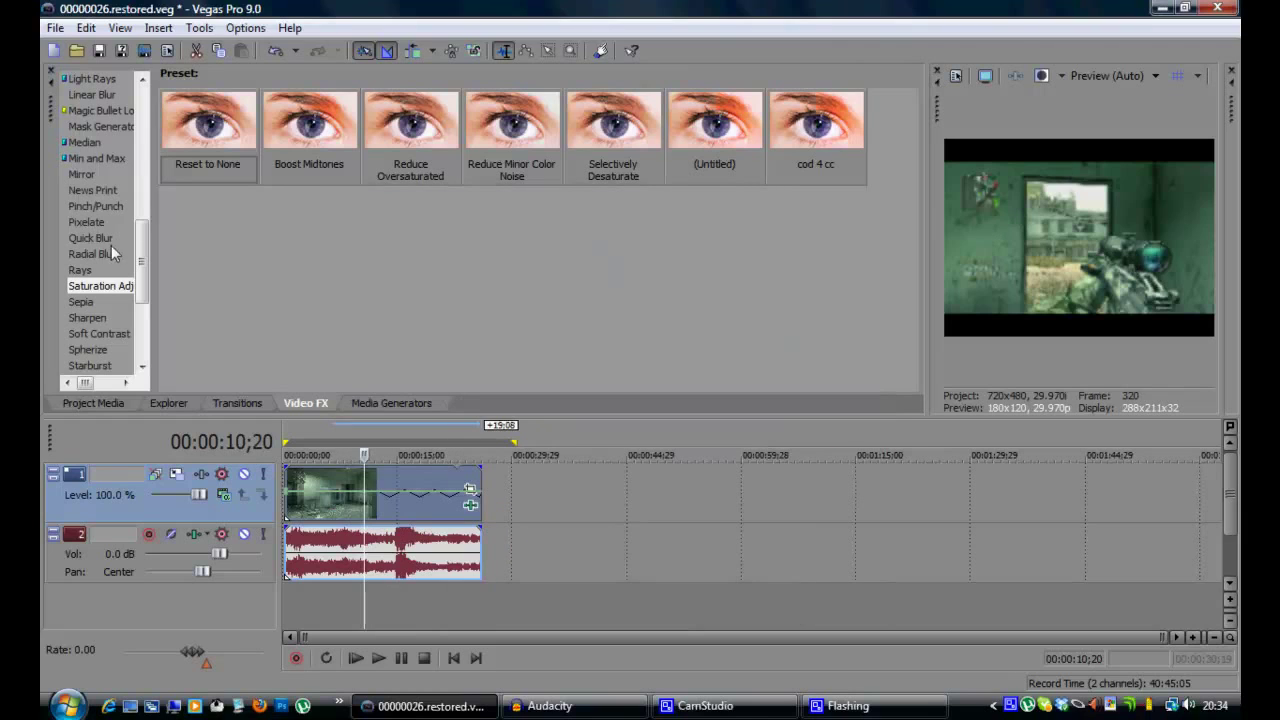
- Apply Color Corrector (Secondary) to the clip with the 'cod4 colour correction' preset, saturation 1.300
drag(137, 257, 140, 153)
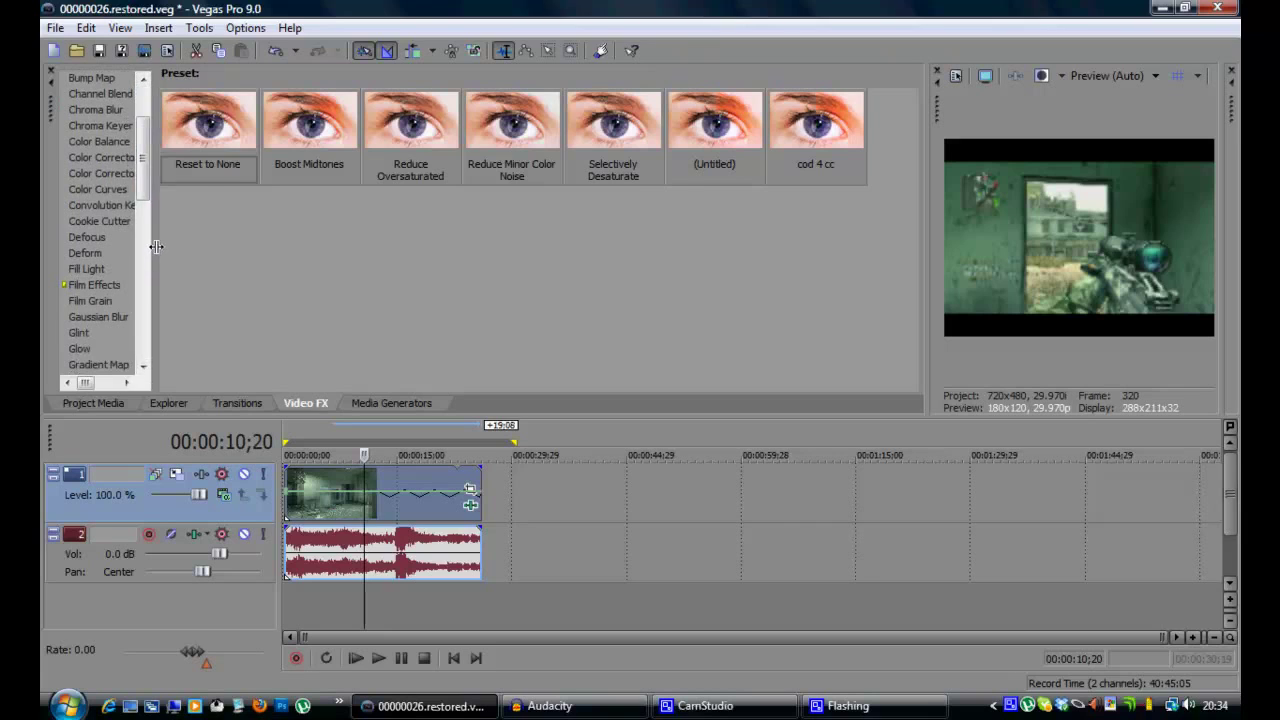
drag(156, 246, 228, 246)
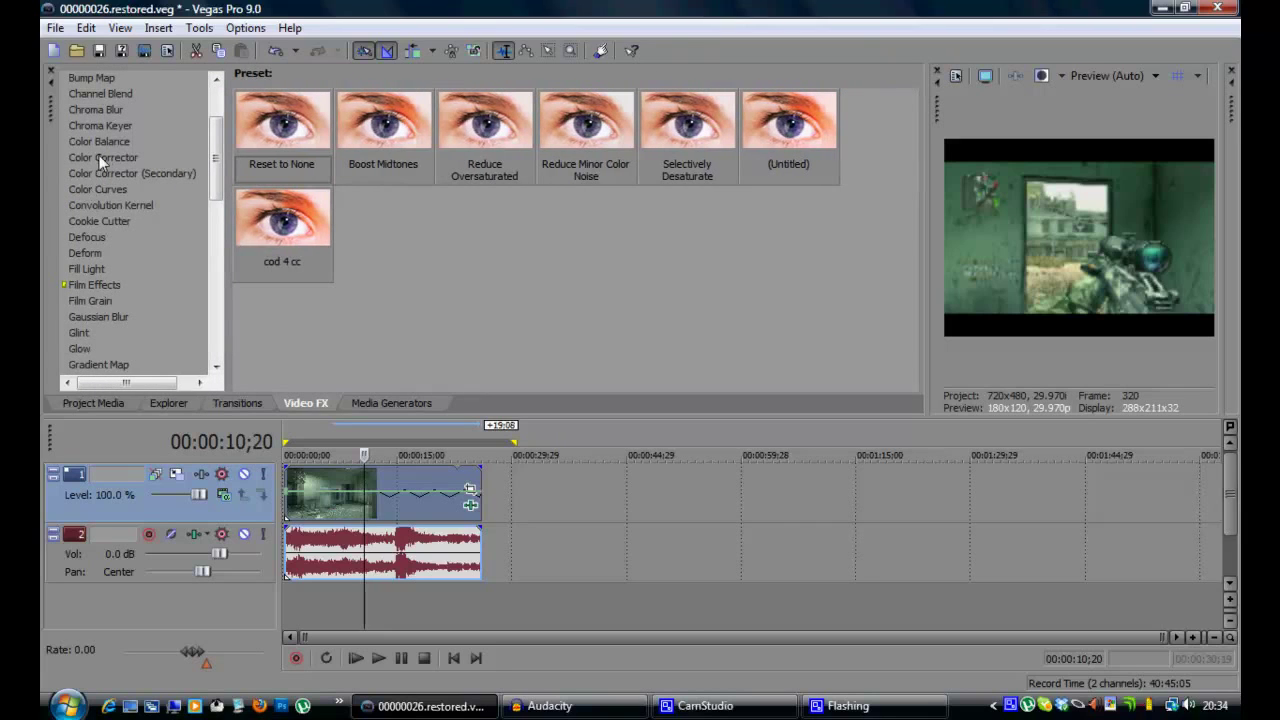
click(160, 174)
drag(292, 122, 425, 520)
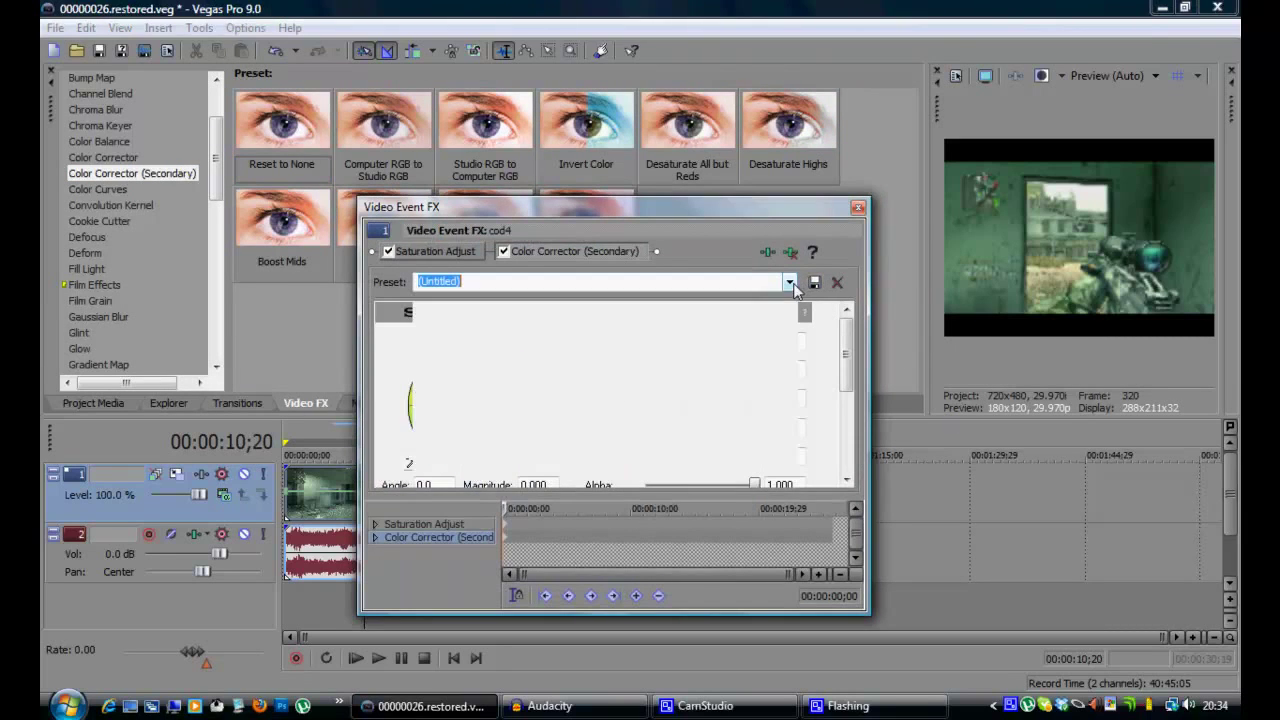
click(789, 282)
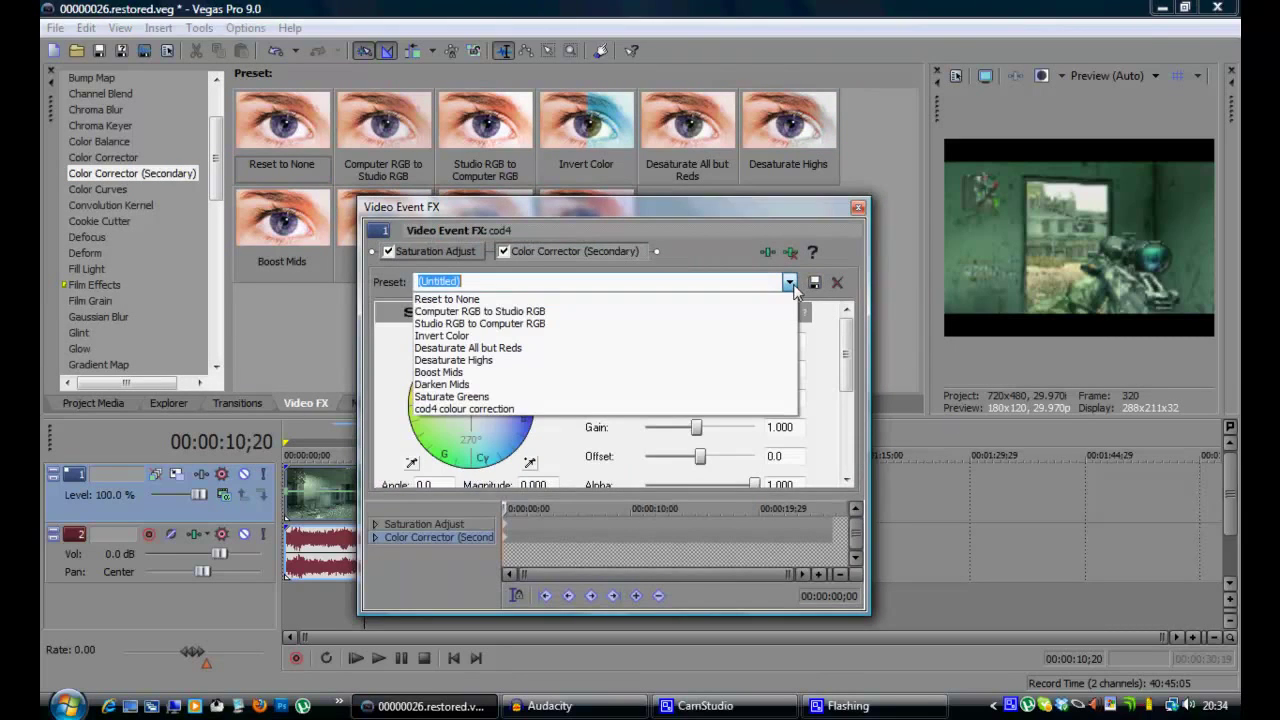
click(465, 410)
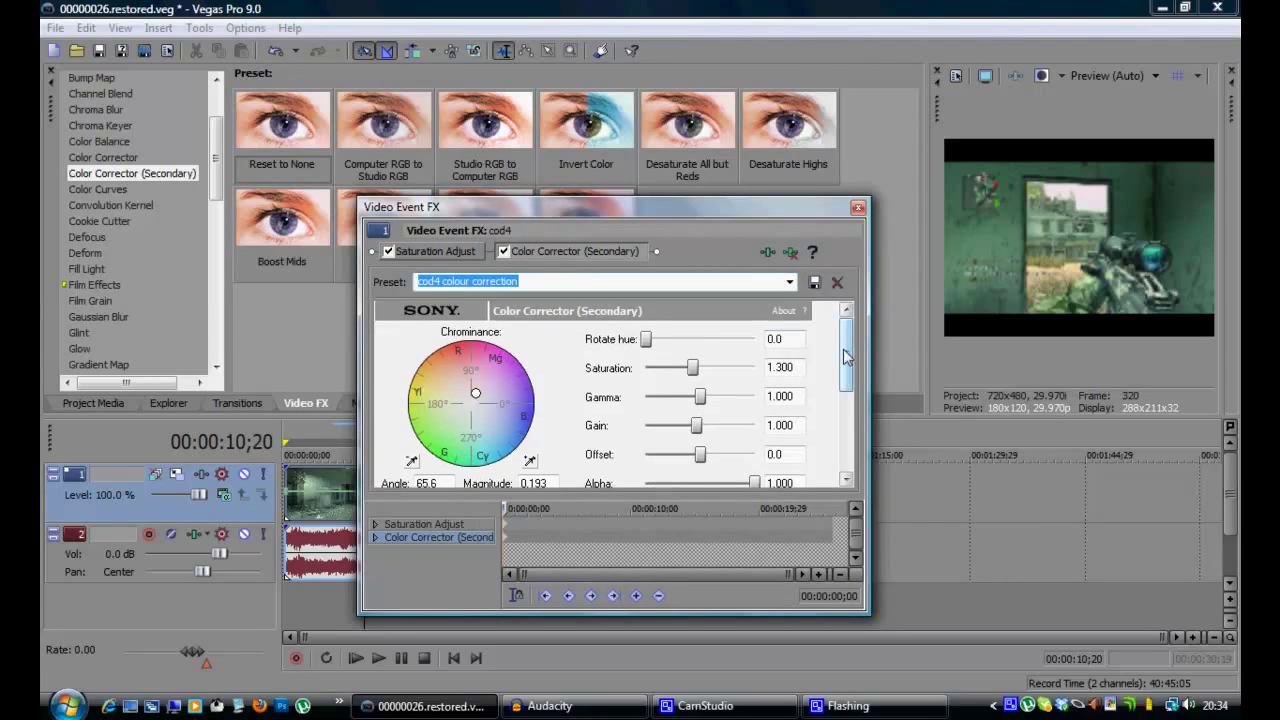
mouse_move(844, 357)
mouse_down()
mouse_move(826, 447)
mouse_move(830, 337)
mouse_up()
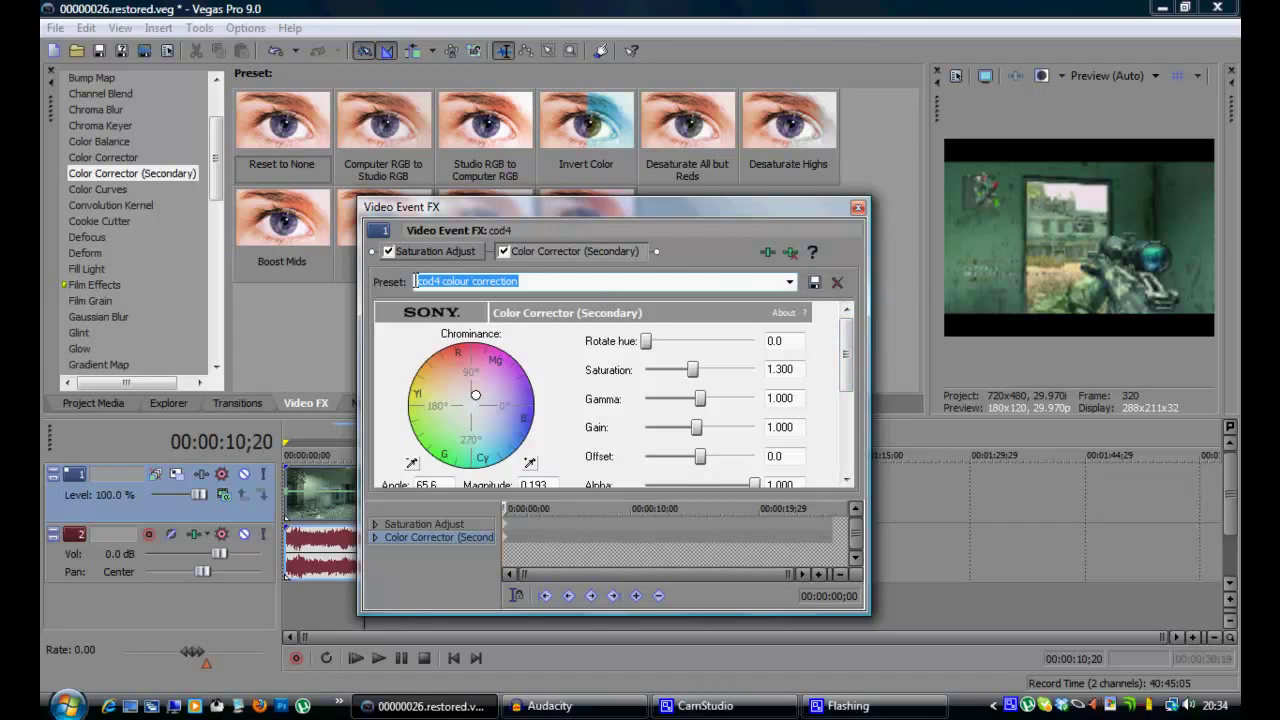
- Add the Magic Bullet Looks (Default) preset to the cod4 clip and launch its Edit... editor
click(857, 208)
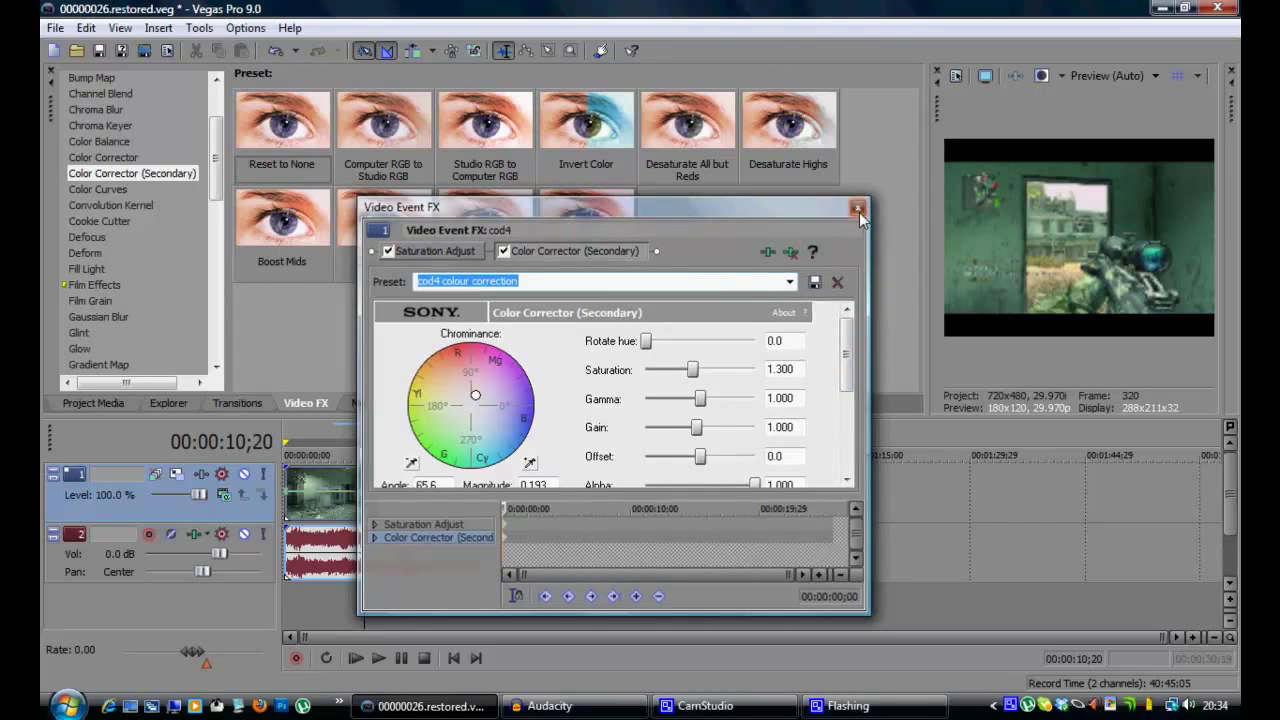
drag(210, 183, 208, 252)
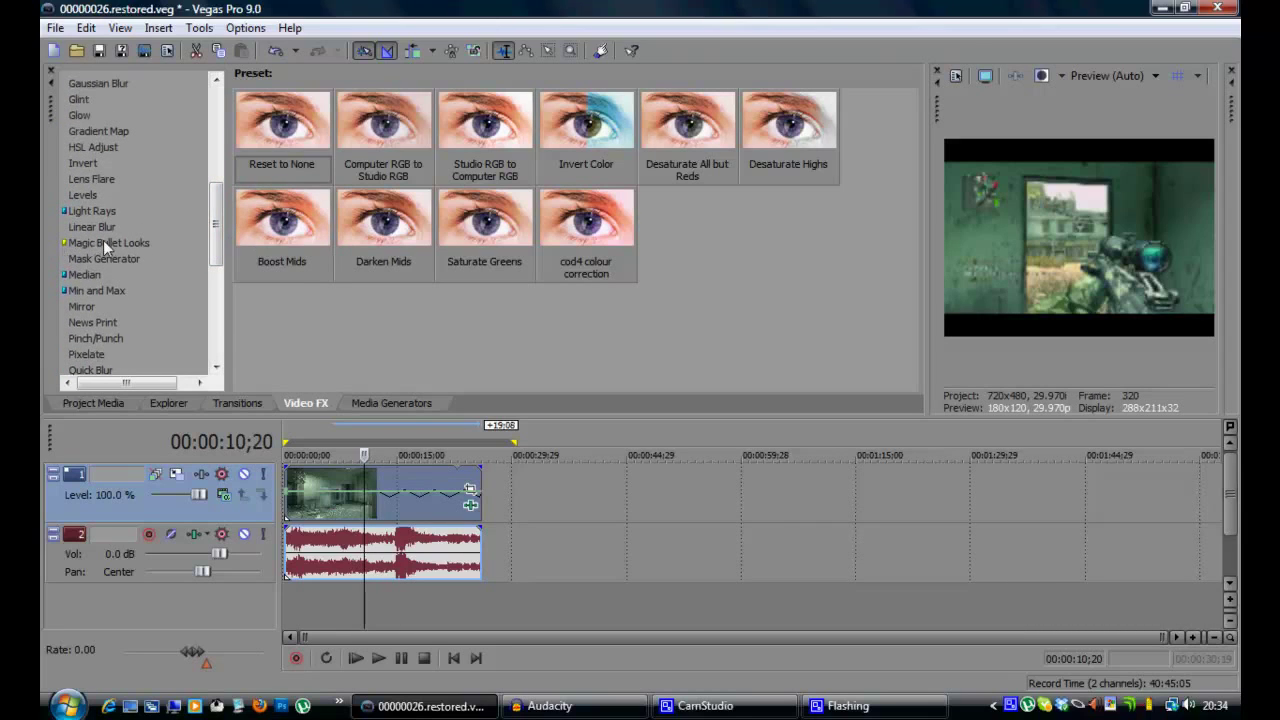
click(103, 242)
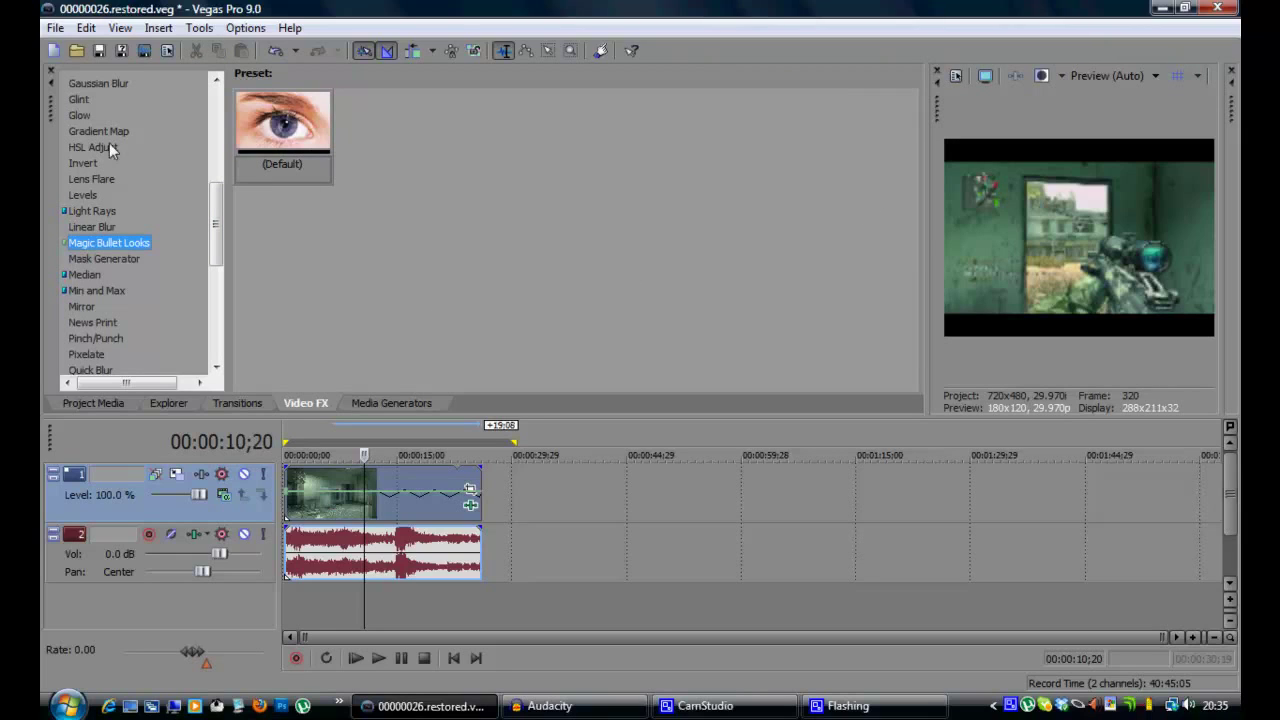
drag(268, 108, 338, 488)
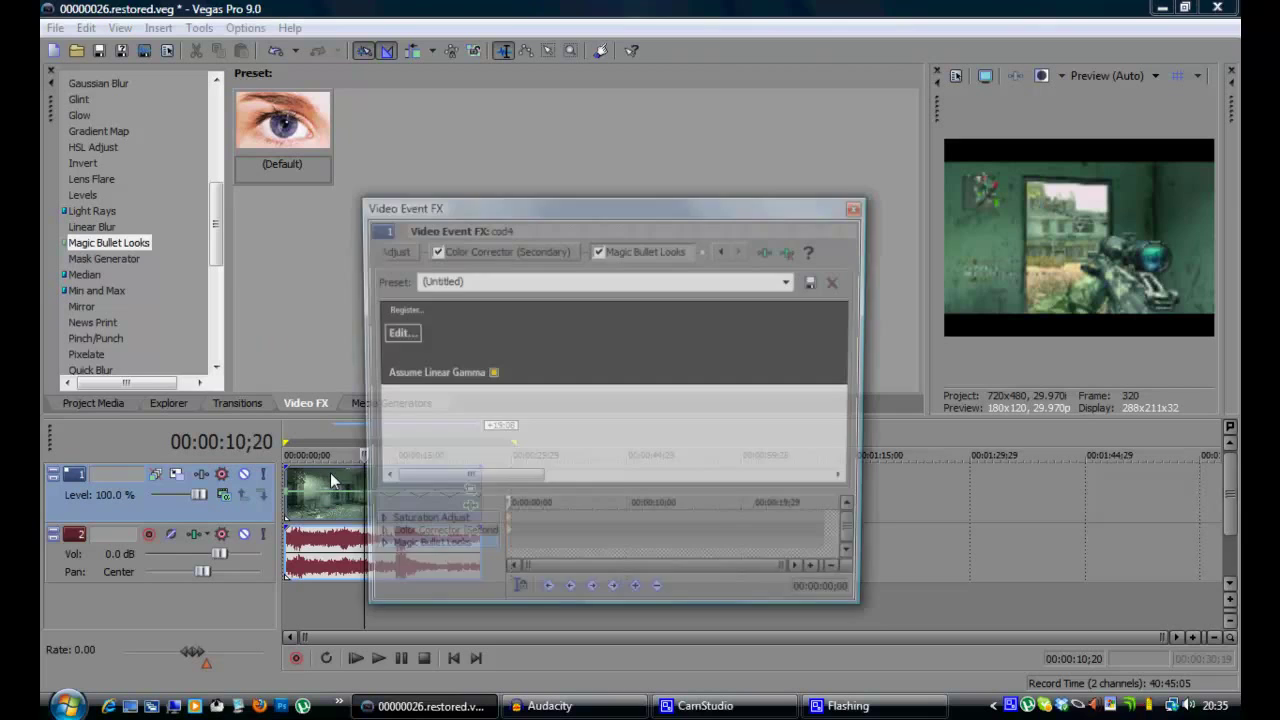
click(396, 334)
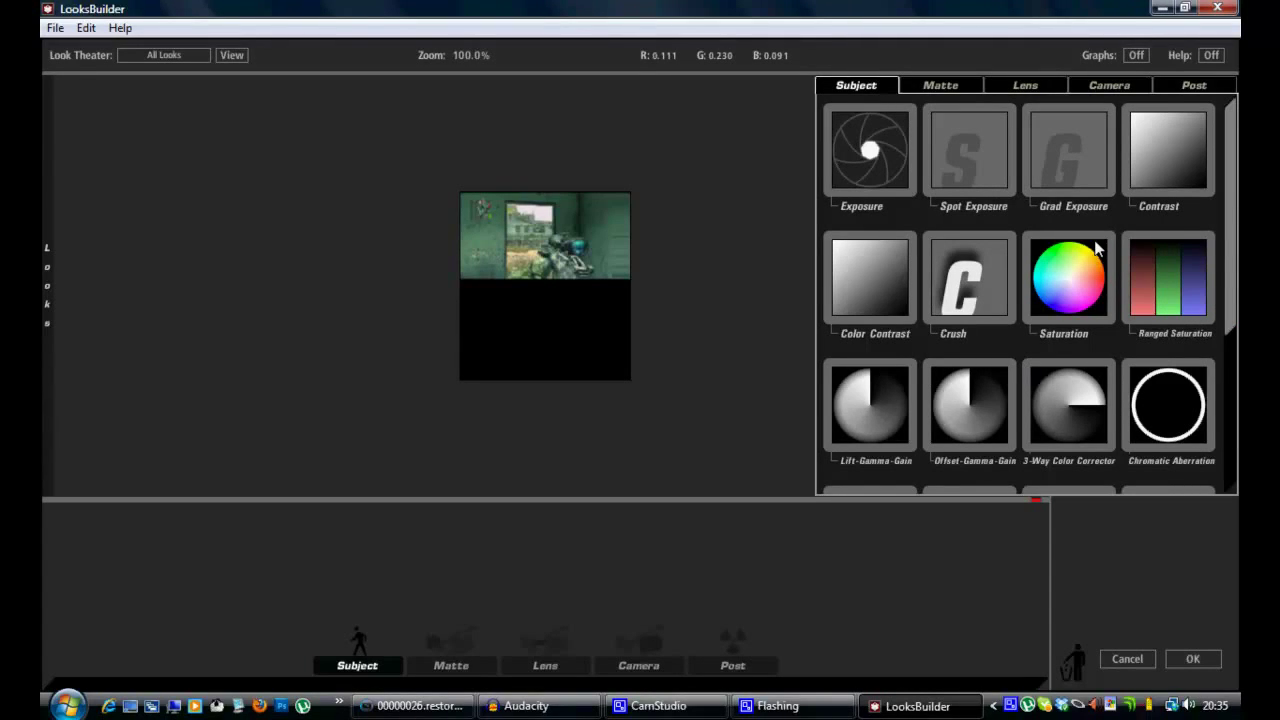
- Choose the Crush Blue Edge look from the Music Videos category and accept it with OK
mouse_move(42, 226)
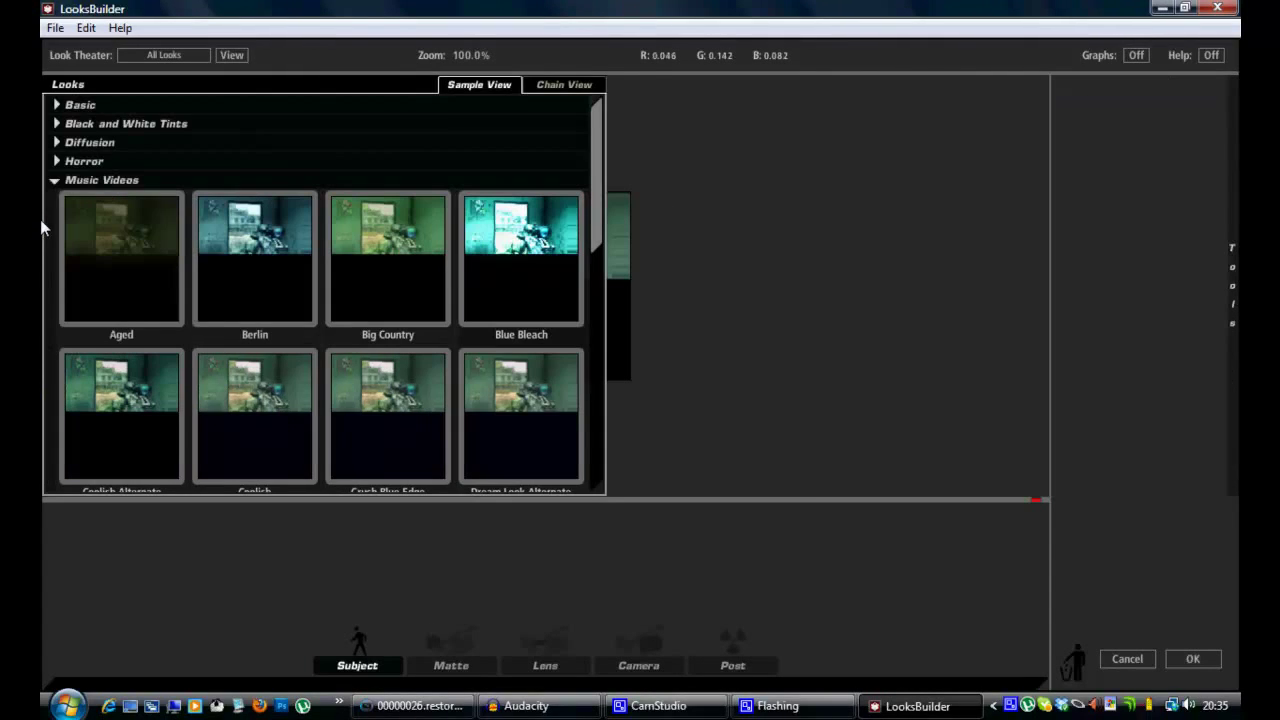
click(55, 180)
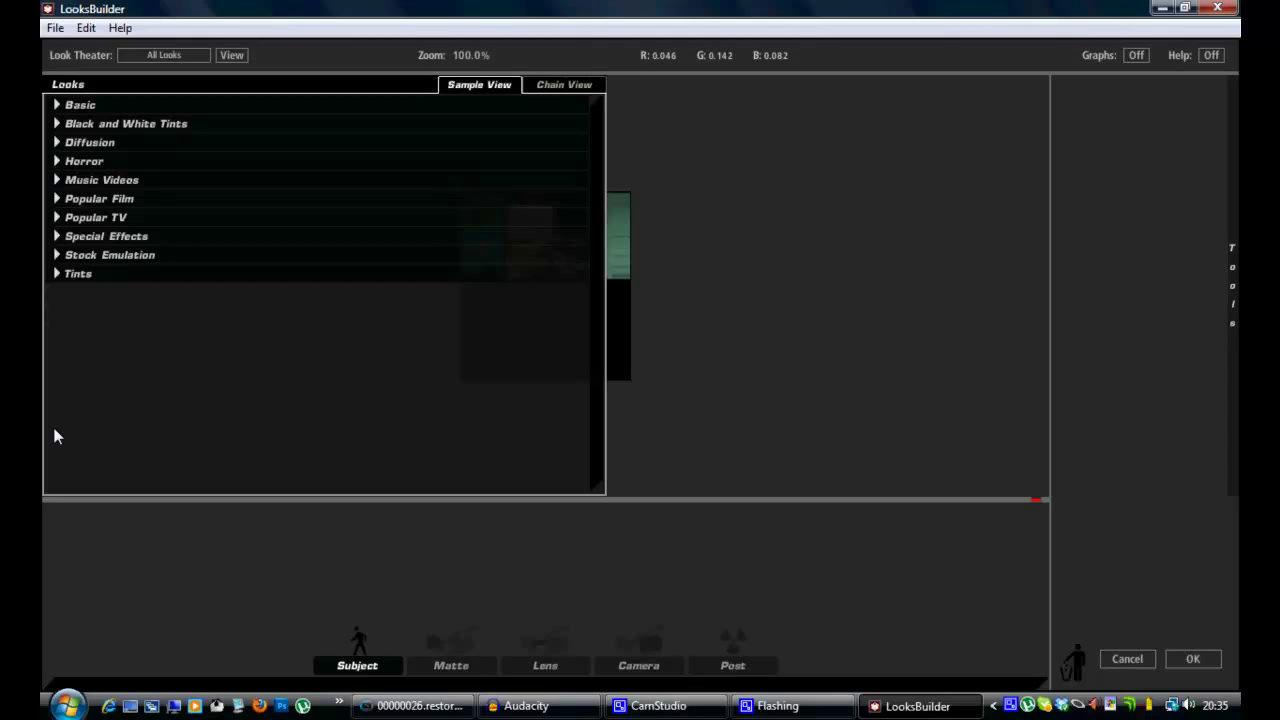
click(56, 180)
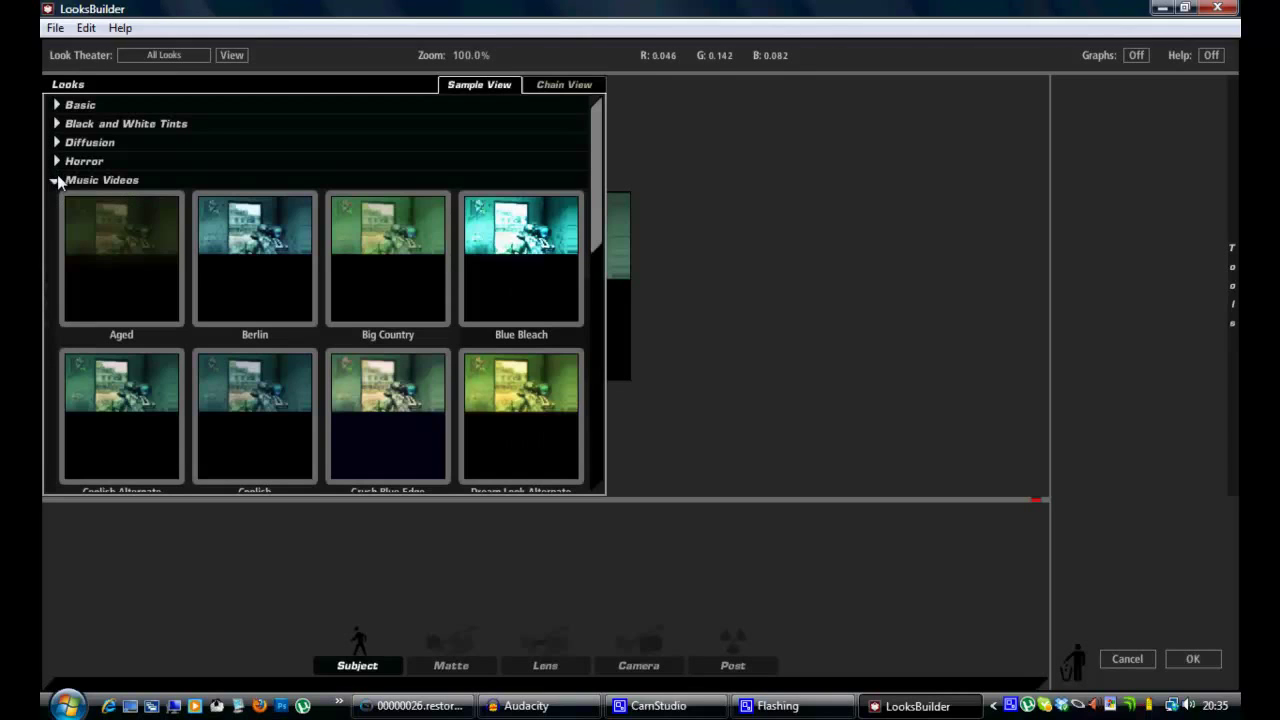
scroll(601, 242, down, 3)
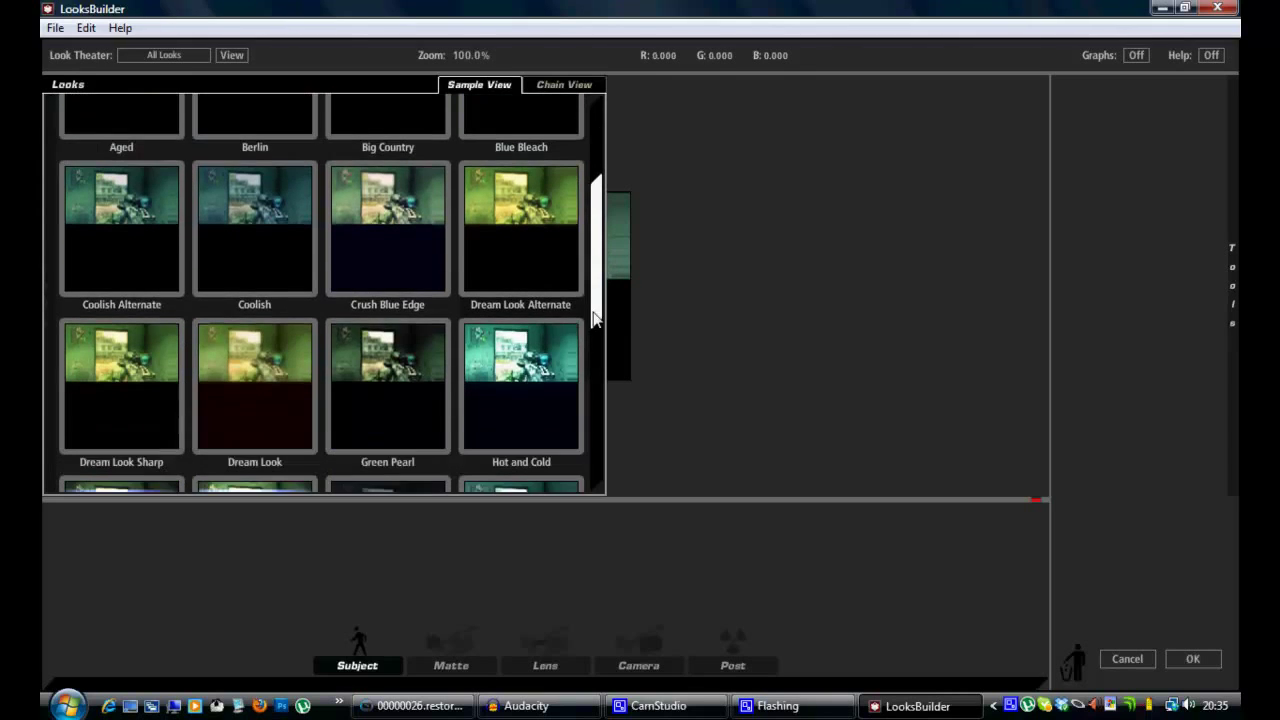
click(387, 212)
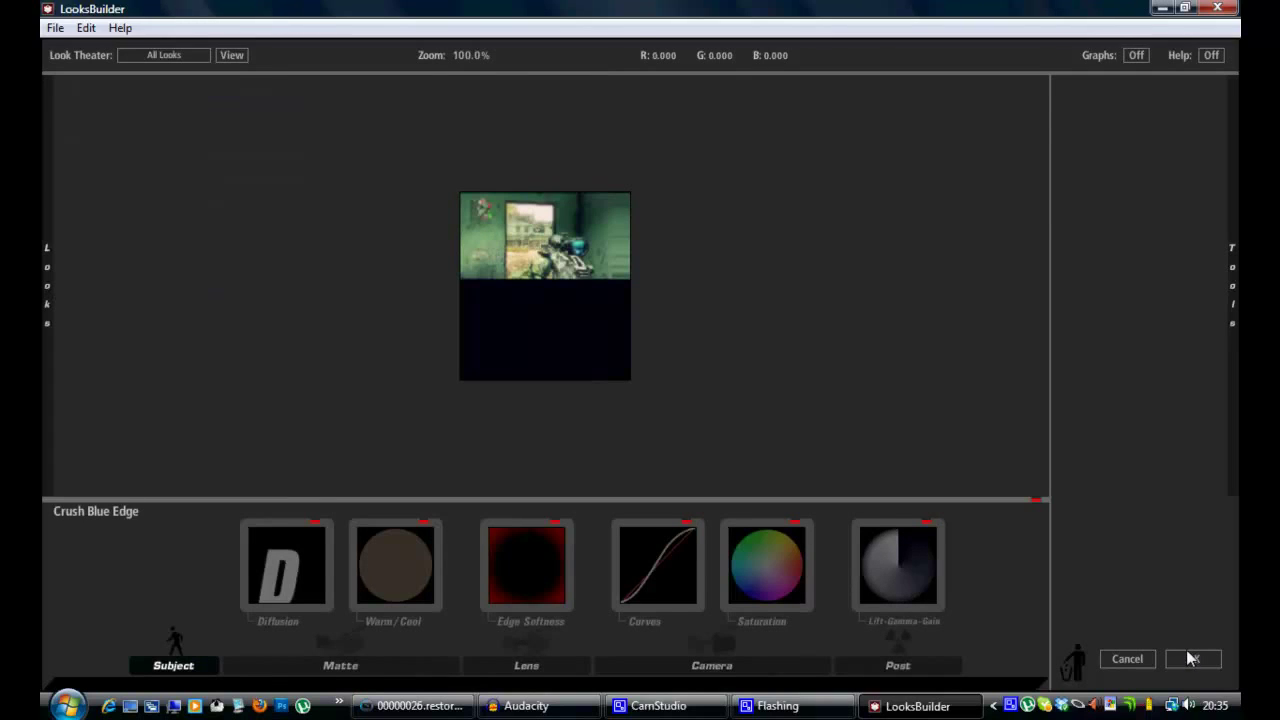
click(1192, 658)
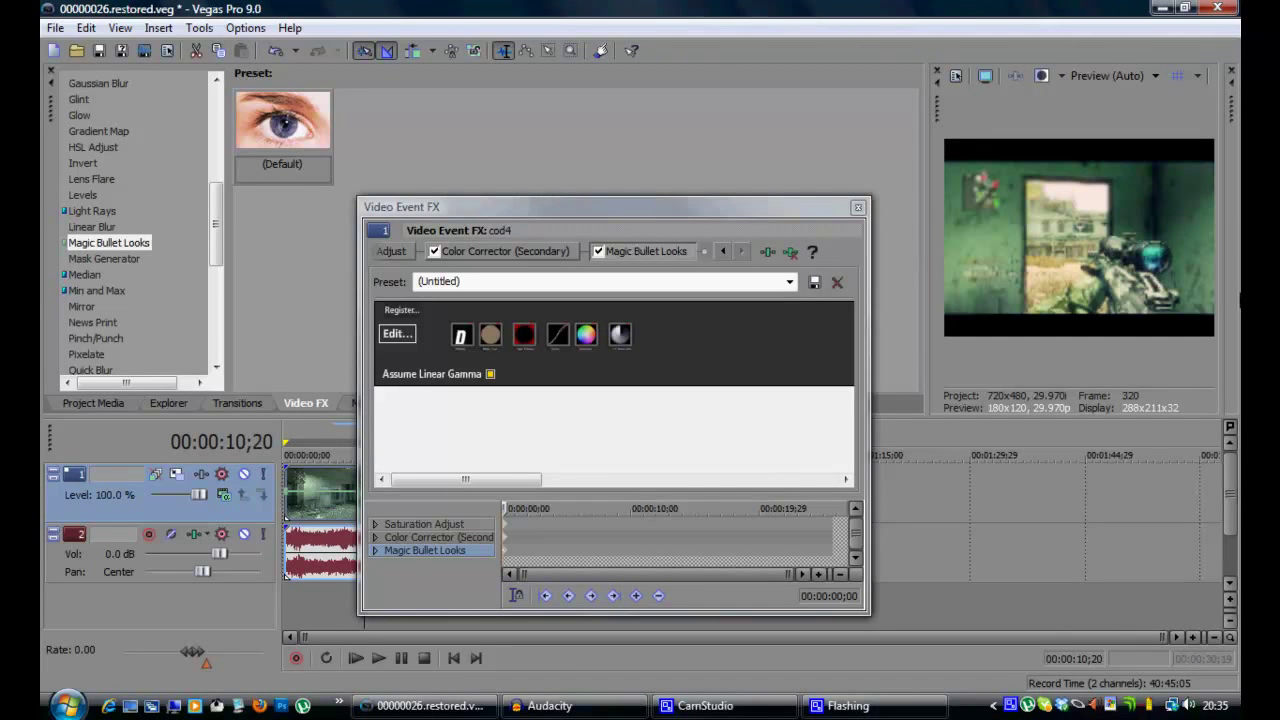
- Turn Magic Bullet Looks, Color Corrector (Secondary) and Saturation Adjust off, then back on, to compare
click(598, 252)
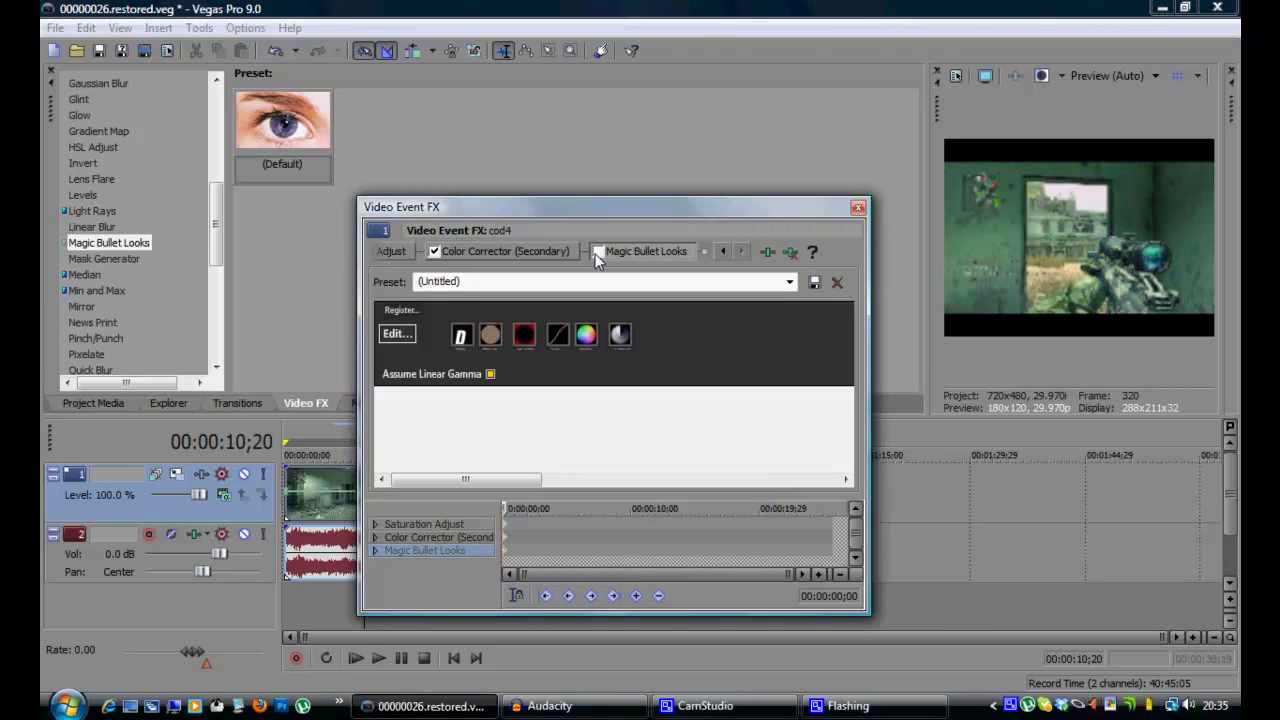
click(434, 251)
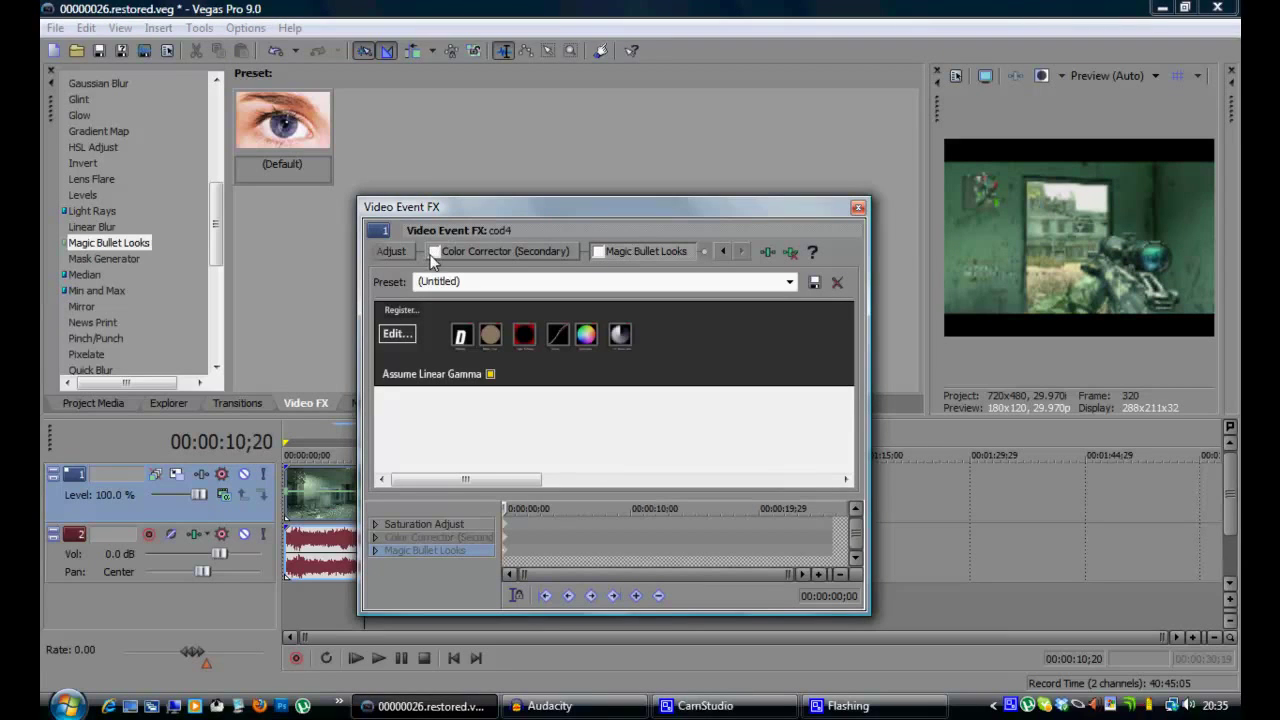
click(720, 254)
click(389, 251)
click(597, 252)
click(434, 251)
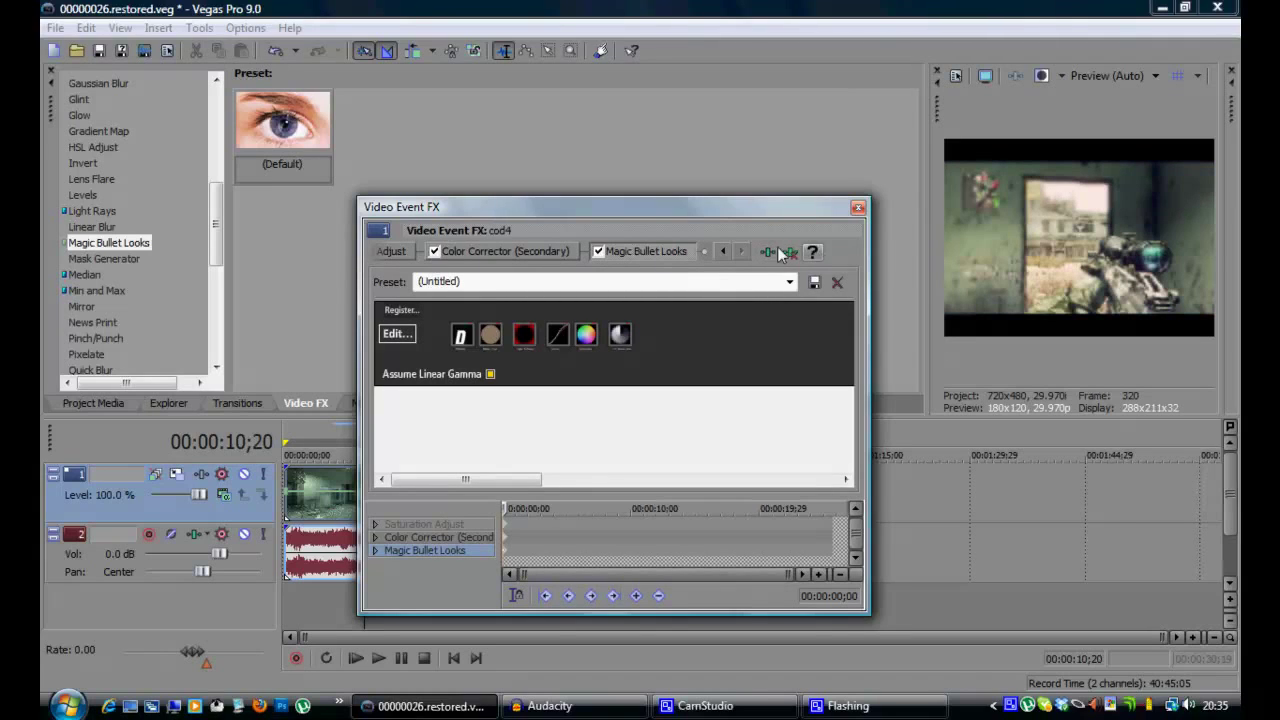
click(727, 253)
click(389, 252)
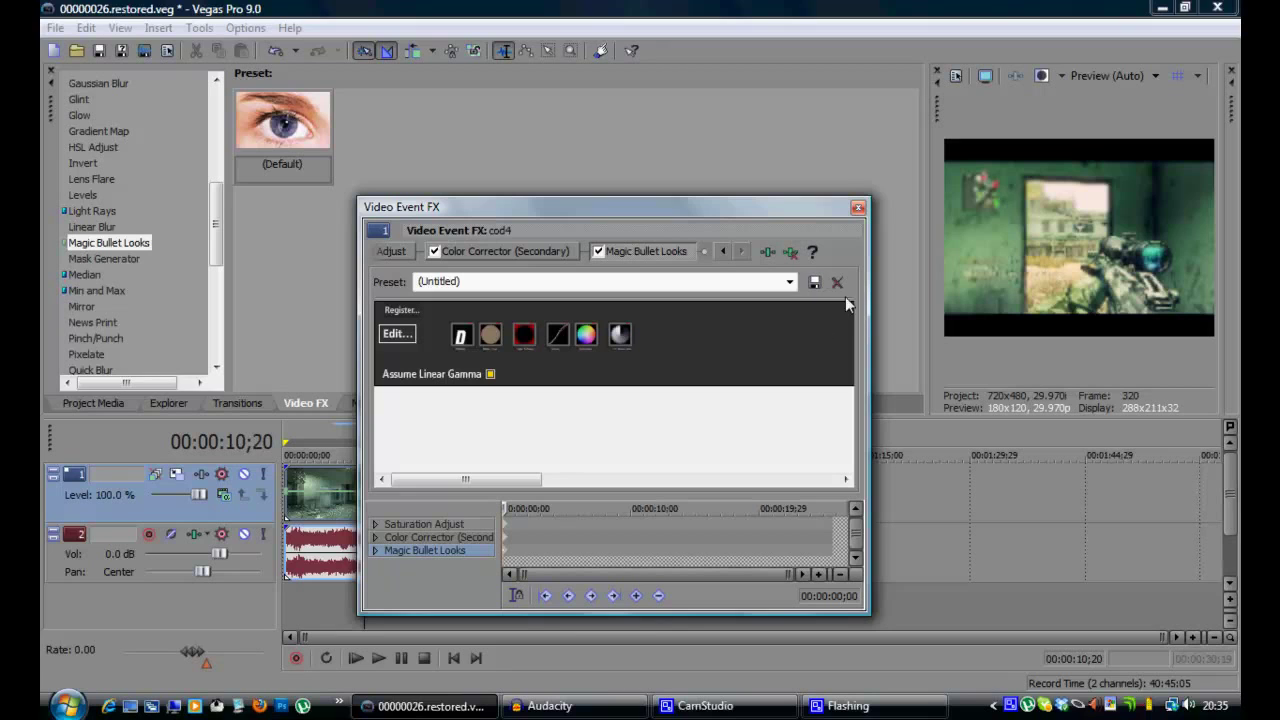
- Set up Render As with MainConcept AVC/AAC (*.mp4) format and the HDPVR template
click(857, 209)
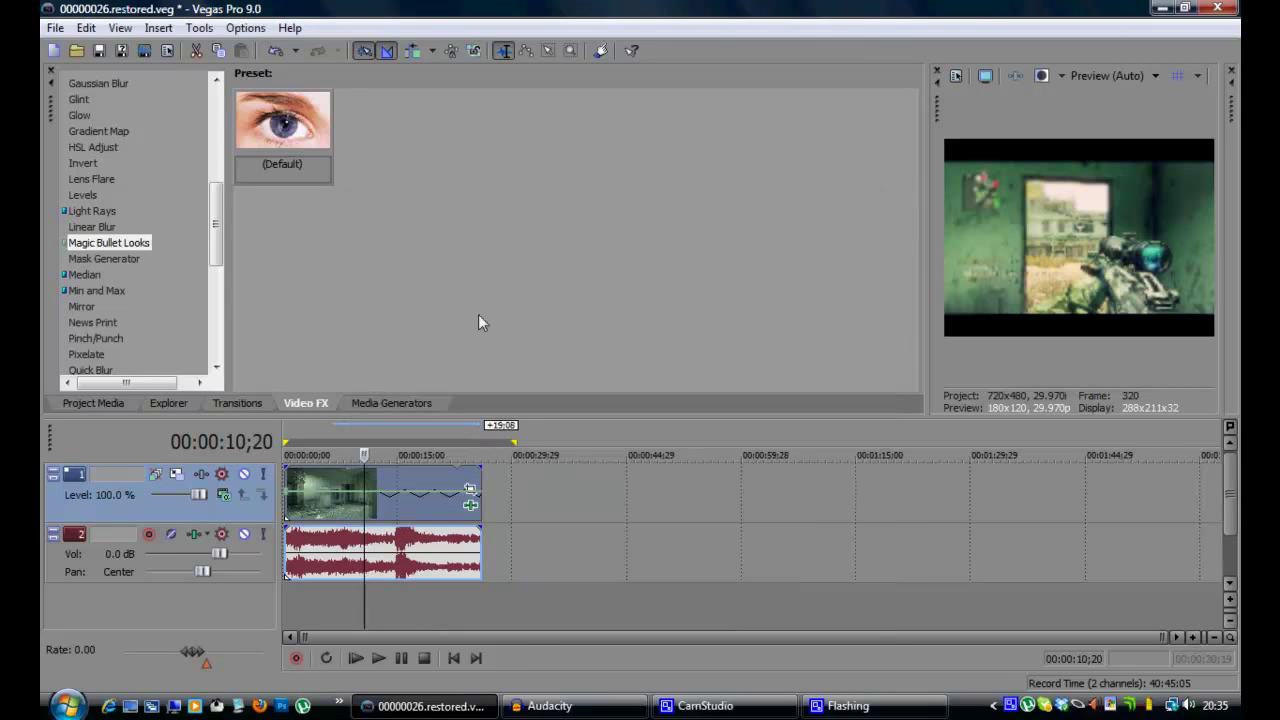
click(53, 27)
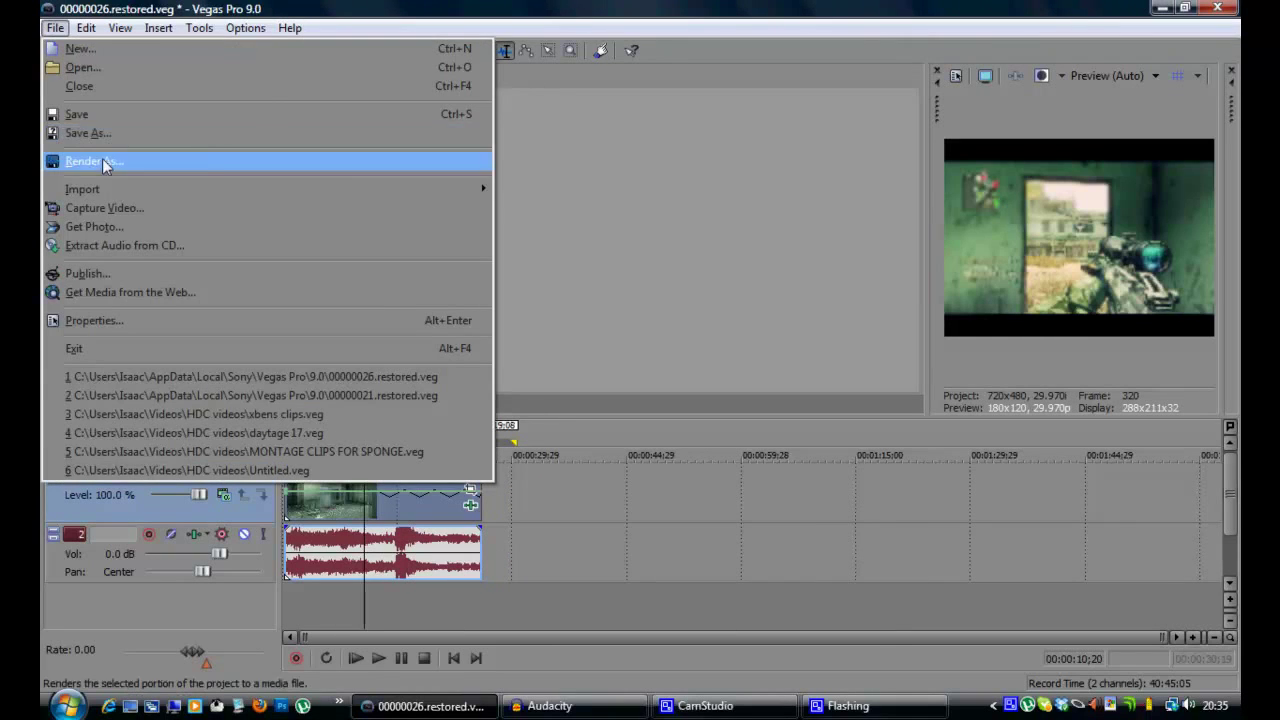
click(90, 161)
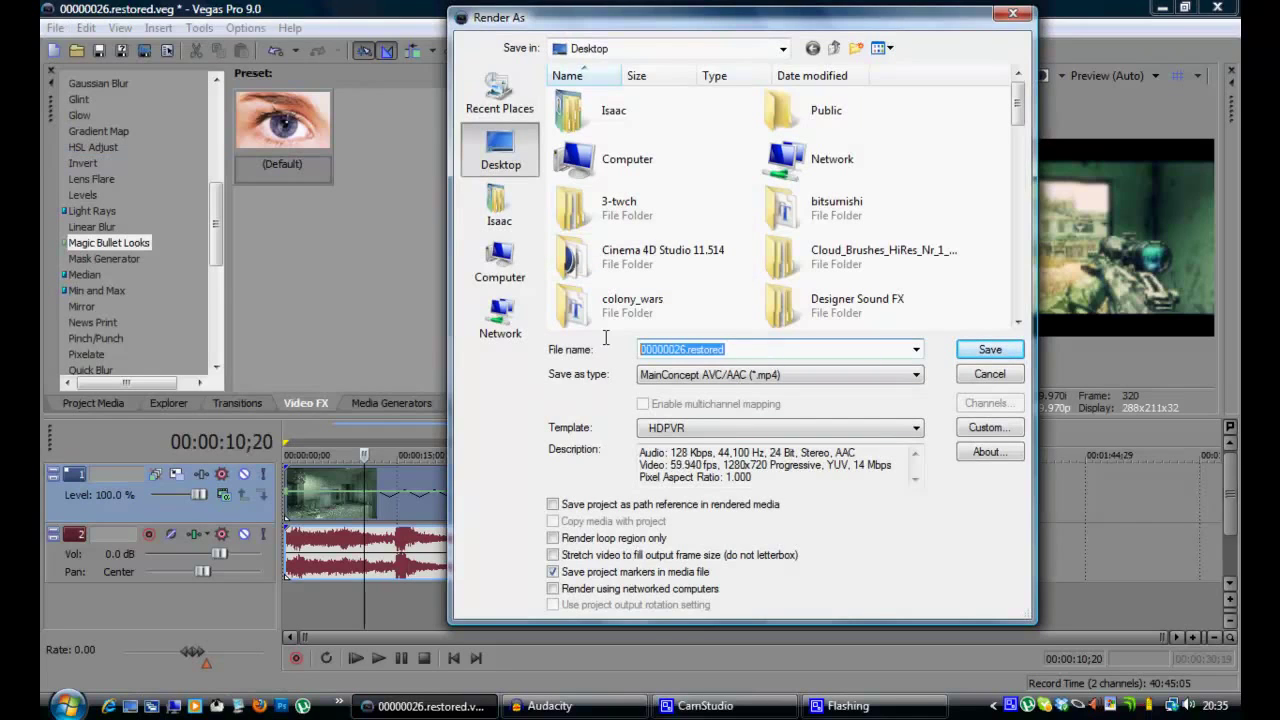
click(658, 376)
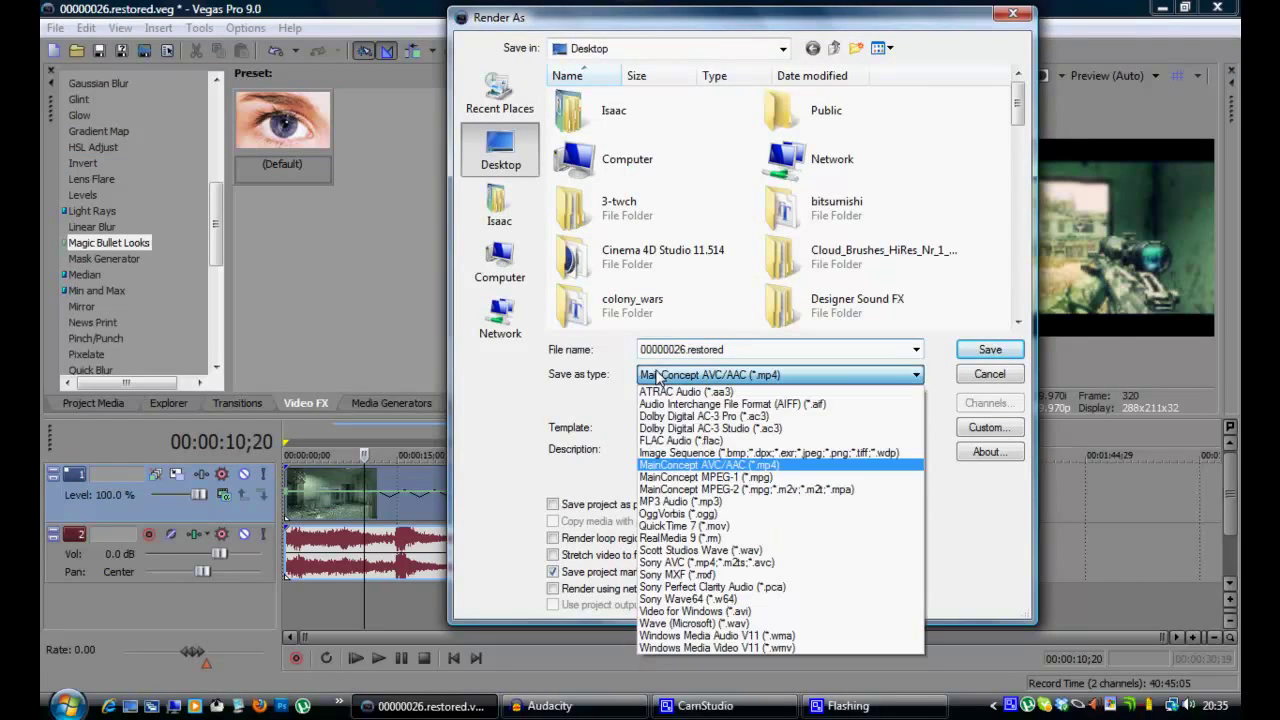
click(683, 466)
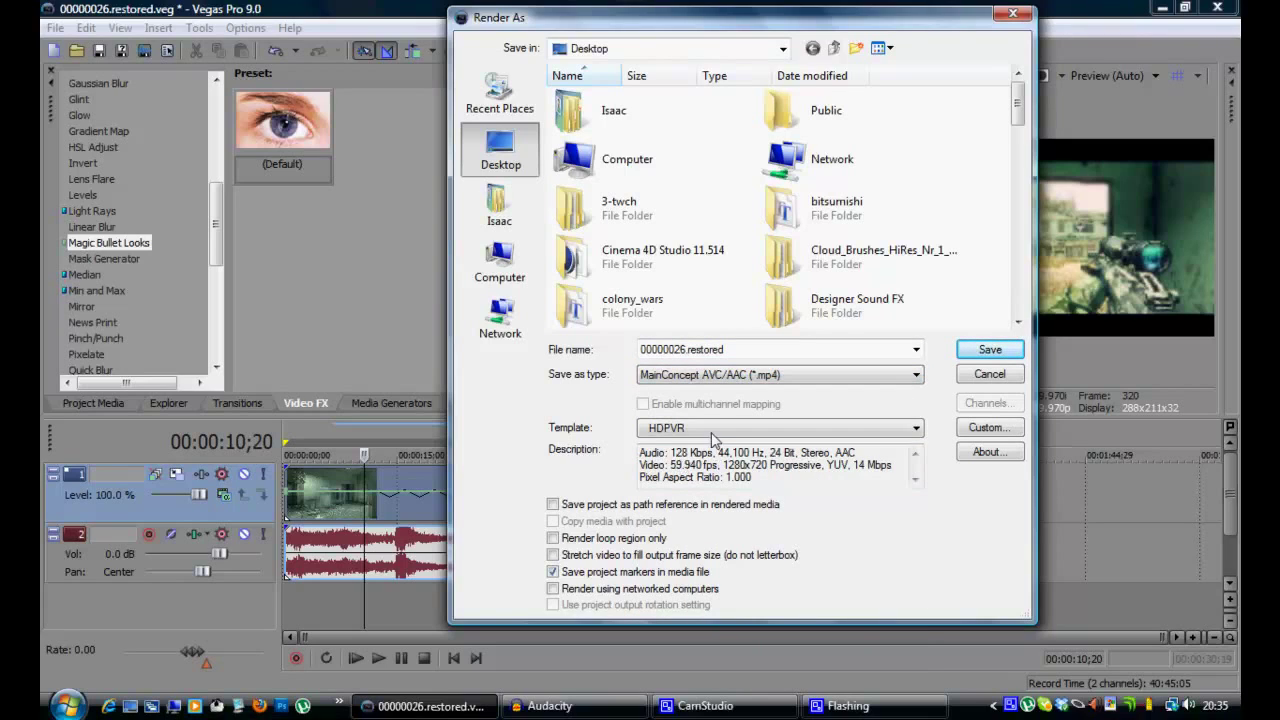
click(678, 430)
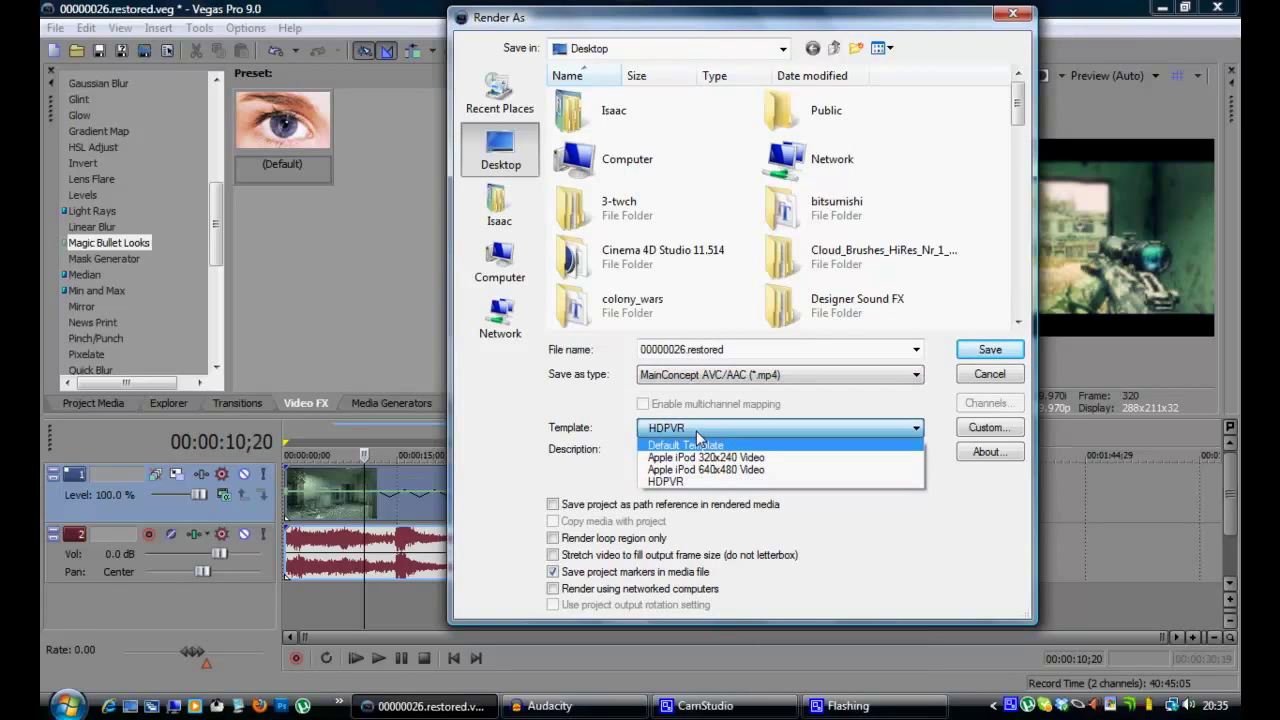
click(697, 442)
click(697, 428)
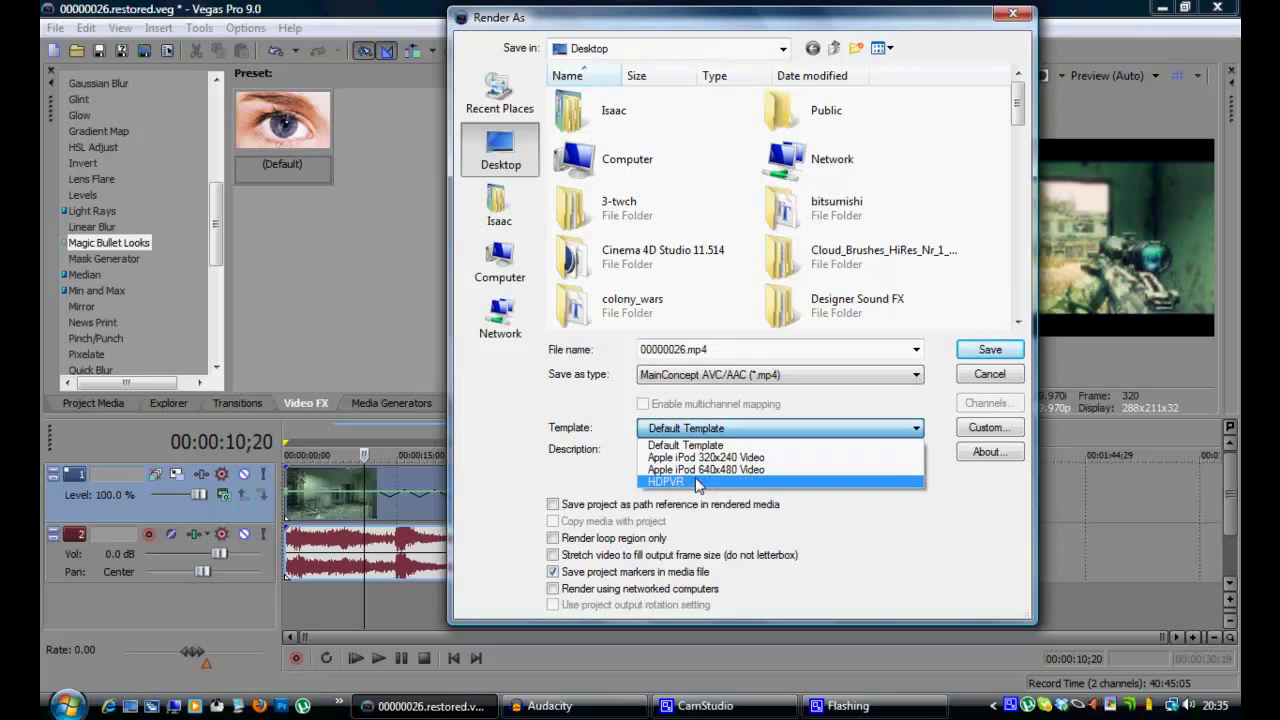
click(698, 483)
- Review HDPVR custom settings: 1280x720, 59.94 fps, 14 Mbps, Best video rendering quality
click(988, 428)
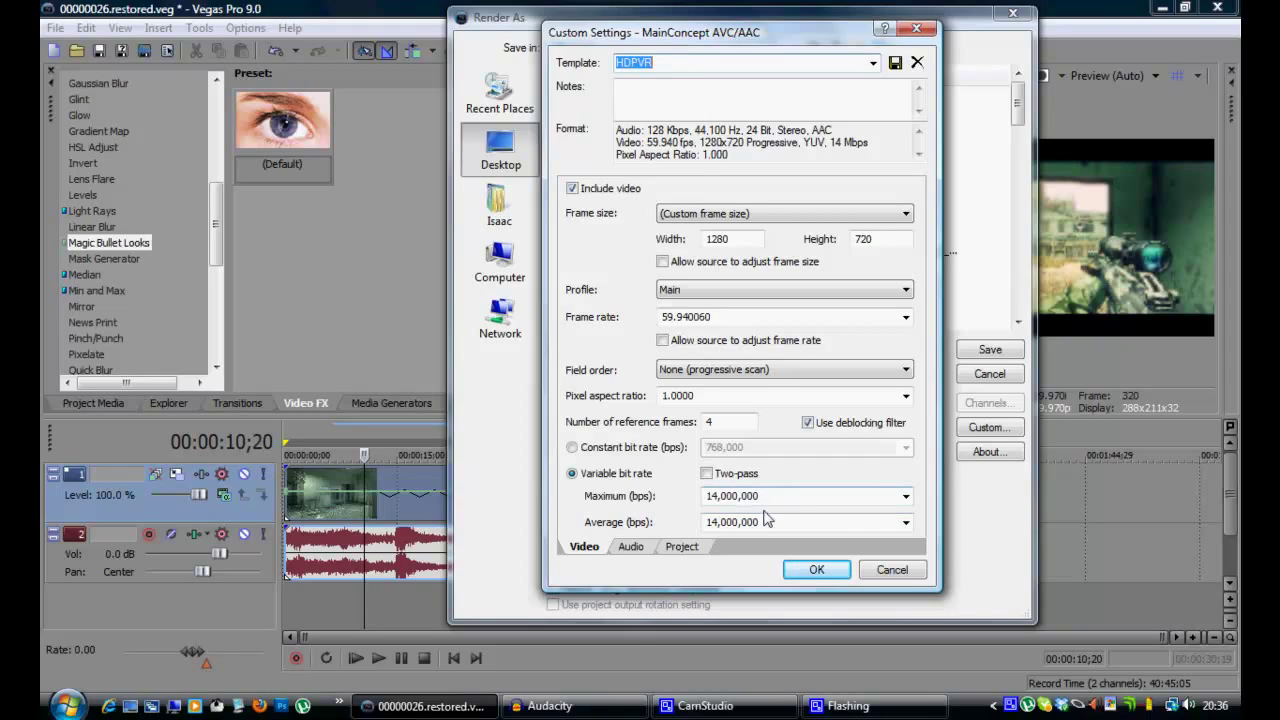
click(678, 547)
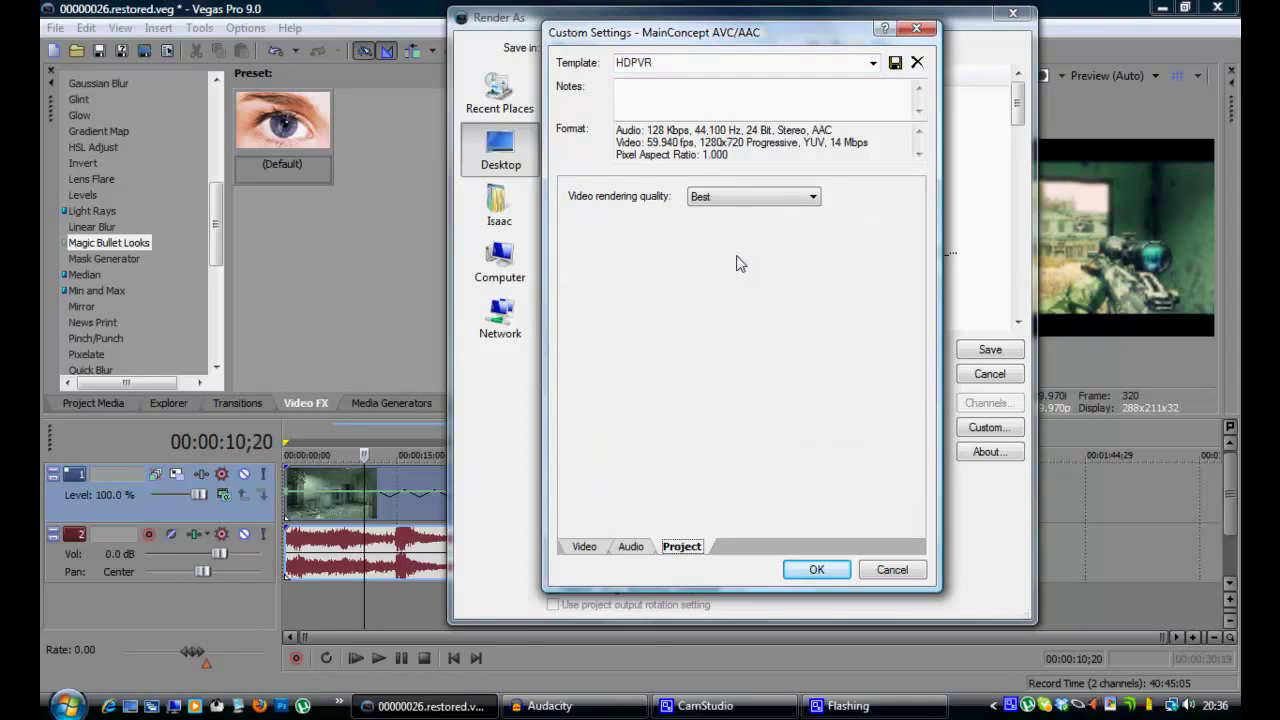
click(724, 196)
click(752, 194)
click(590, 547)
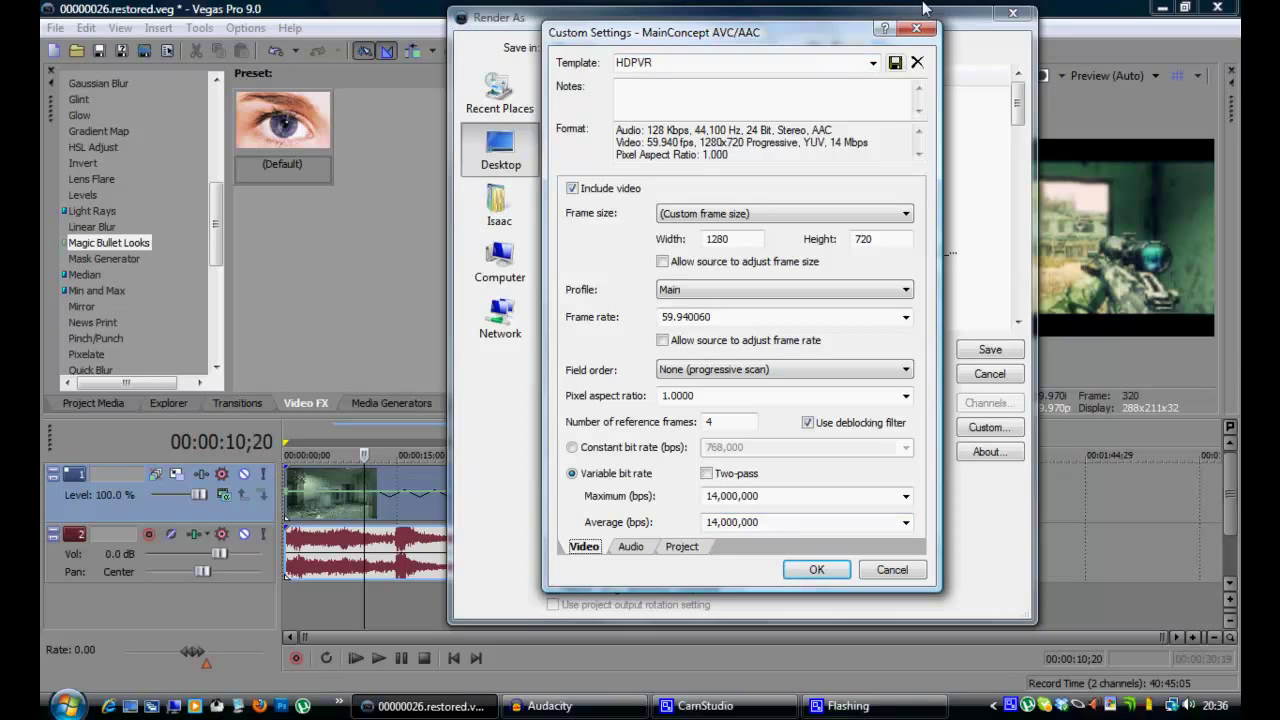
- Confirm the custom settings, keep the HDPVR template, and cancel the Render As dialog
click(891, 570)
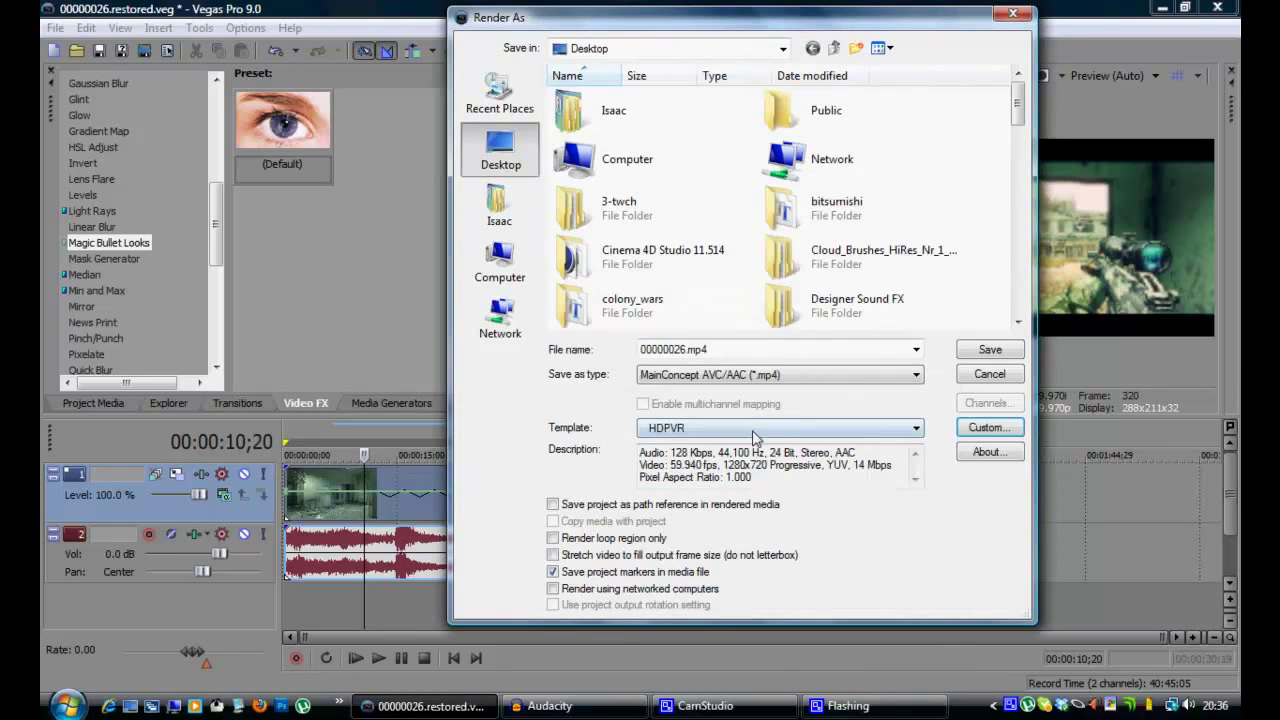
click(740, 428)
click(697, 483)
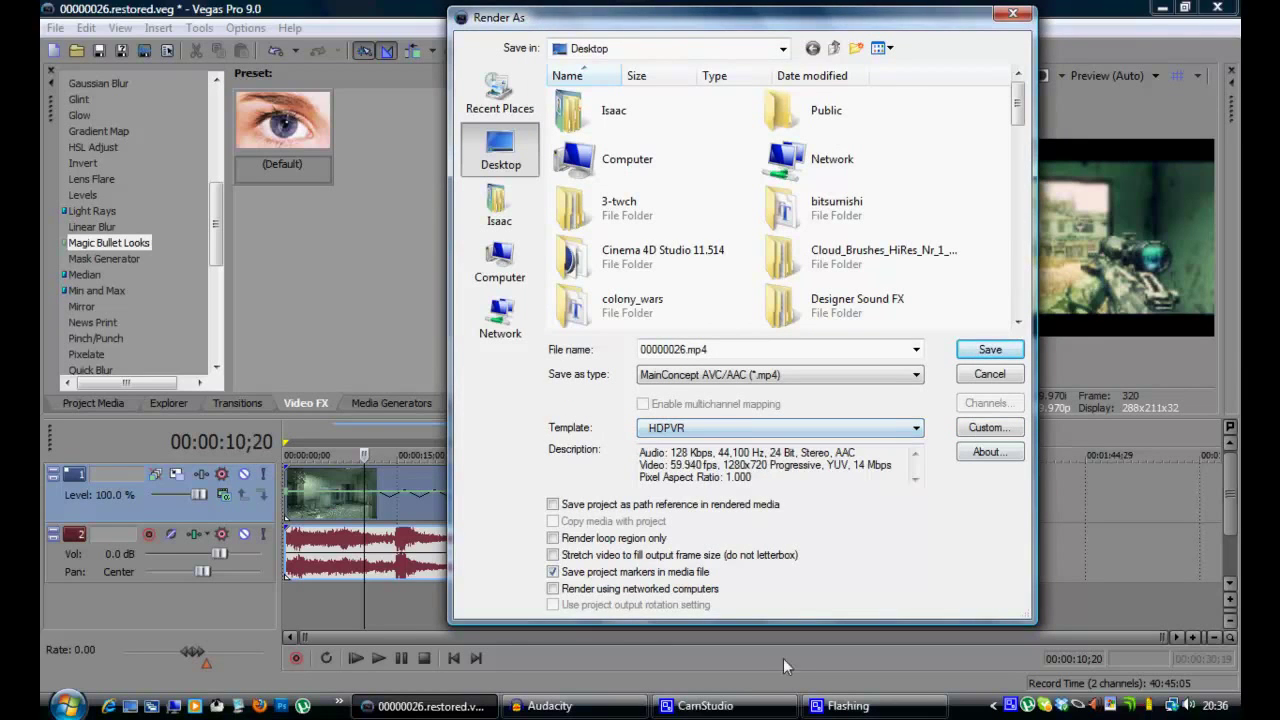
click(989, 374)
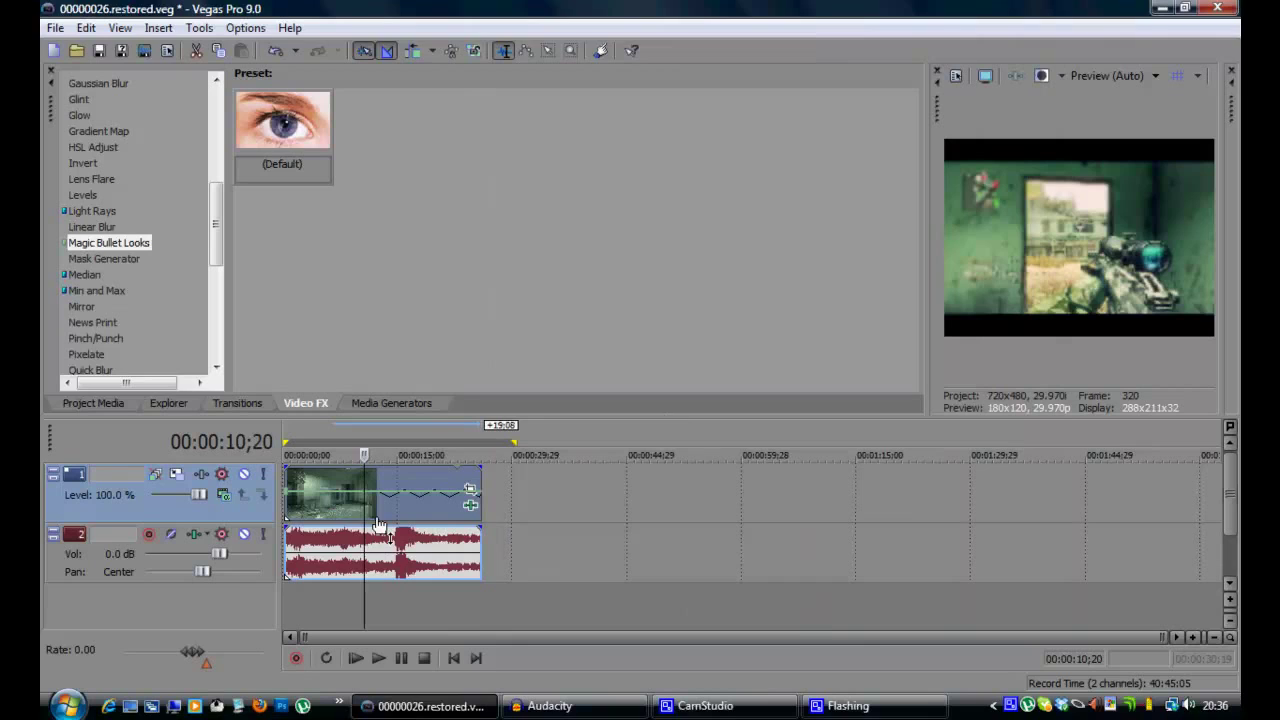